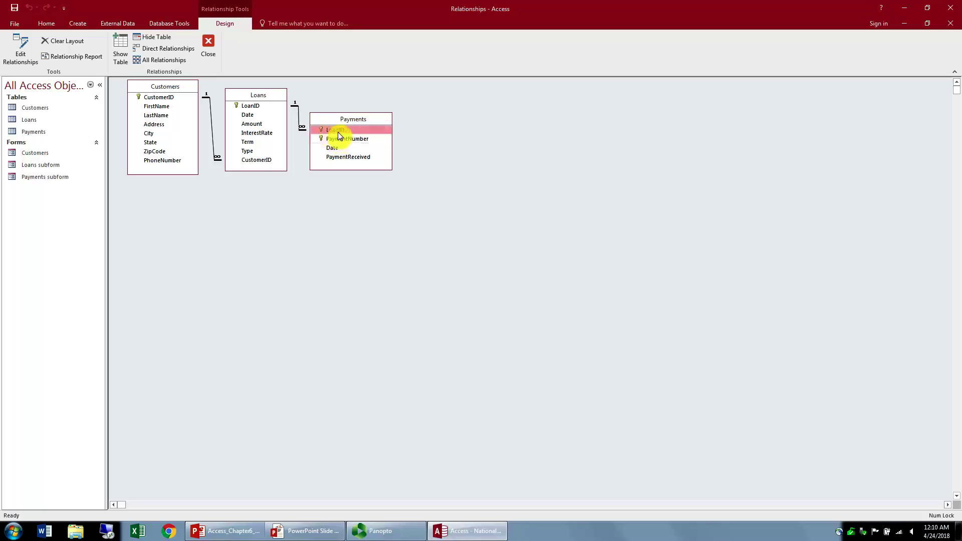
pyautogui.keyDown('shift'); pyautogui.click(335, 138); pyautogui.keyUp('shift')
pyautogui.click(344, 129)
pyautogui.click(347, 139)
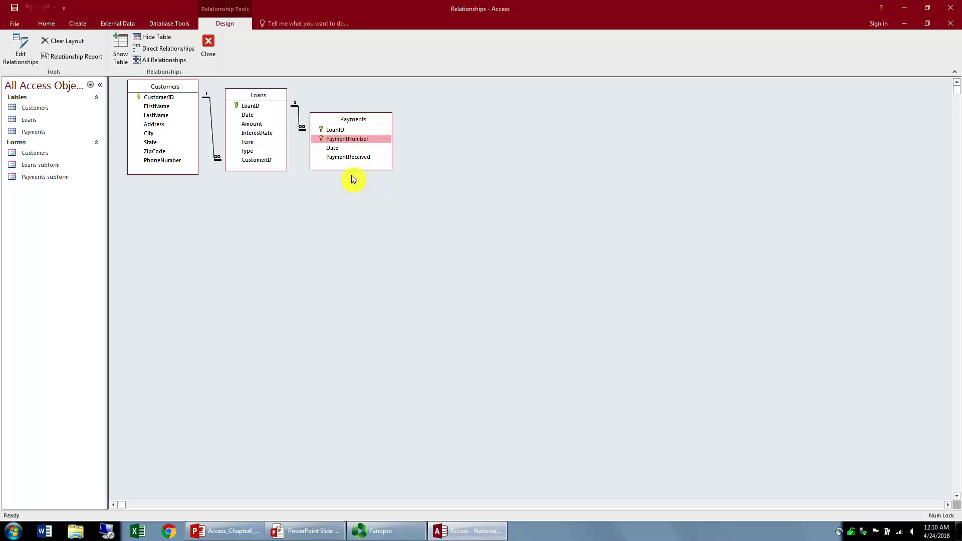
# Step: Remove the Payments, Loans and Customers tables from the relationships layout, then close it and save the layout changes
pyautogui.click(339, 132)
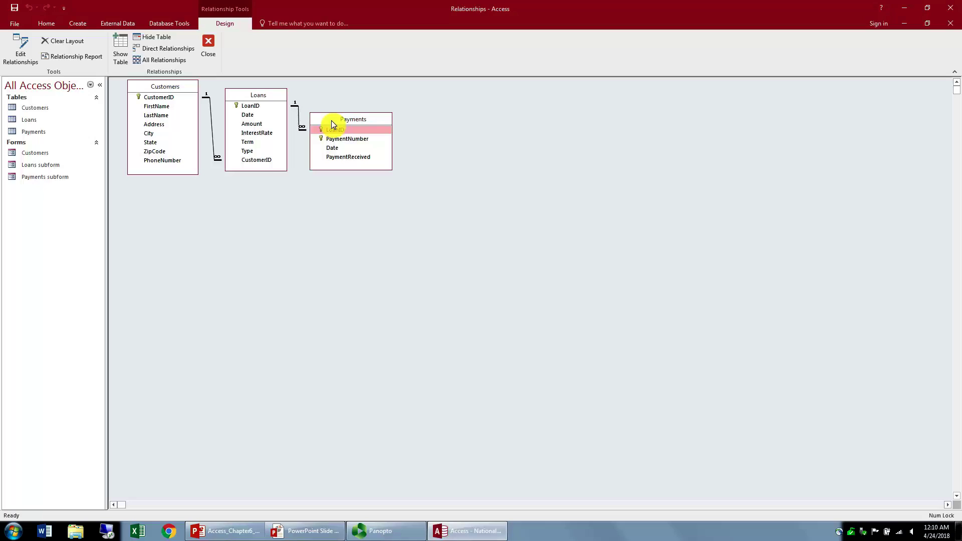
pyautogui.press('Delete')
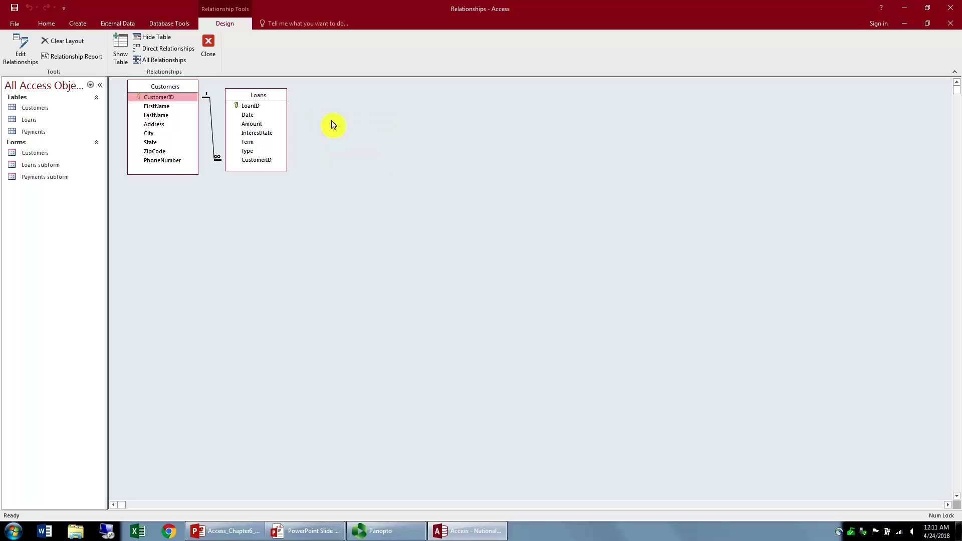
pyautogui.click(254, 94)
pyautogui.press('Delete')
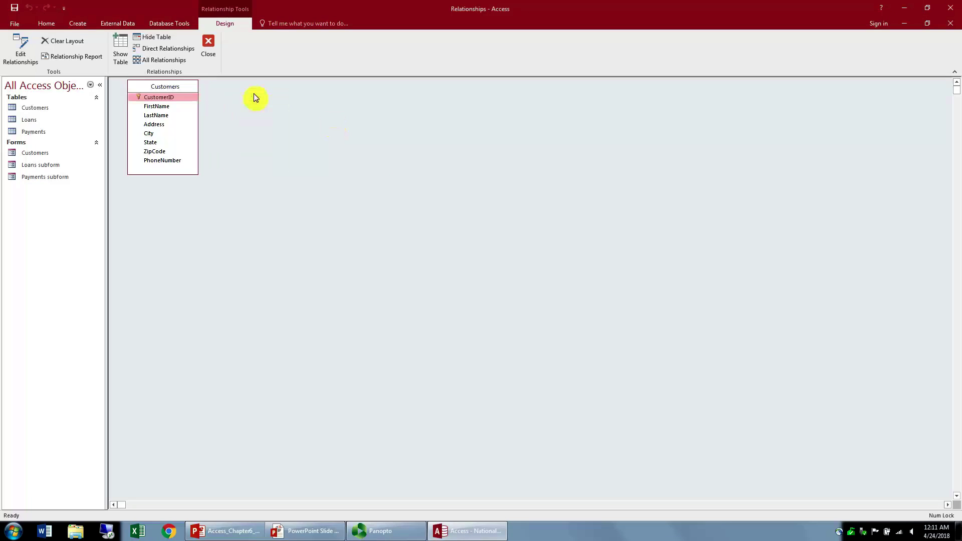
pyautogui.press('Delete')
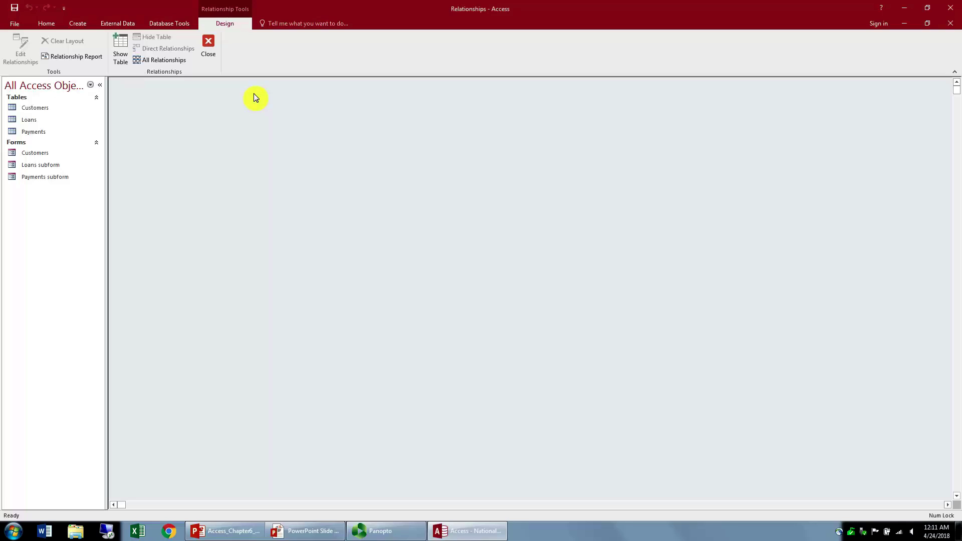
pyautogui.click(210, 49)
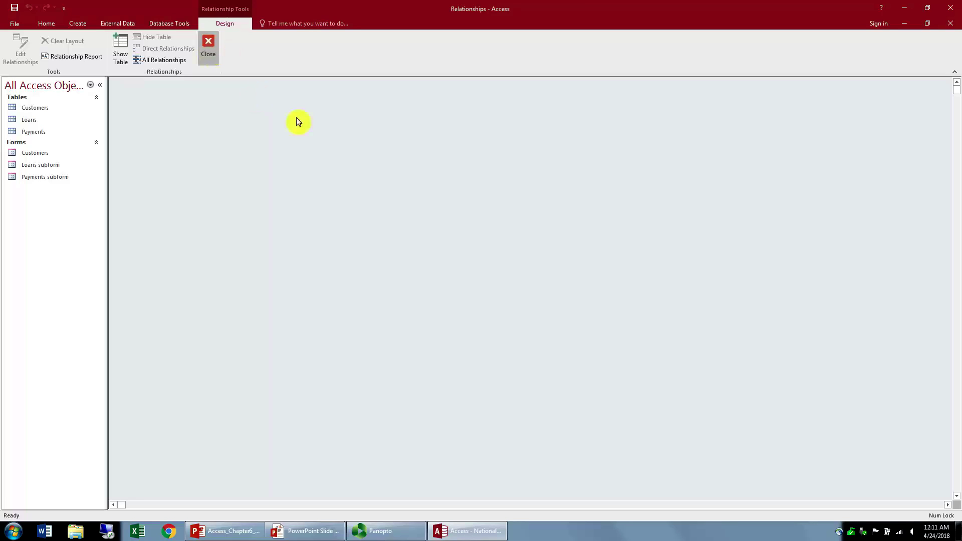
pyautogui.click(452, 293)
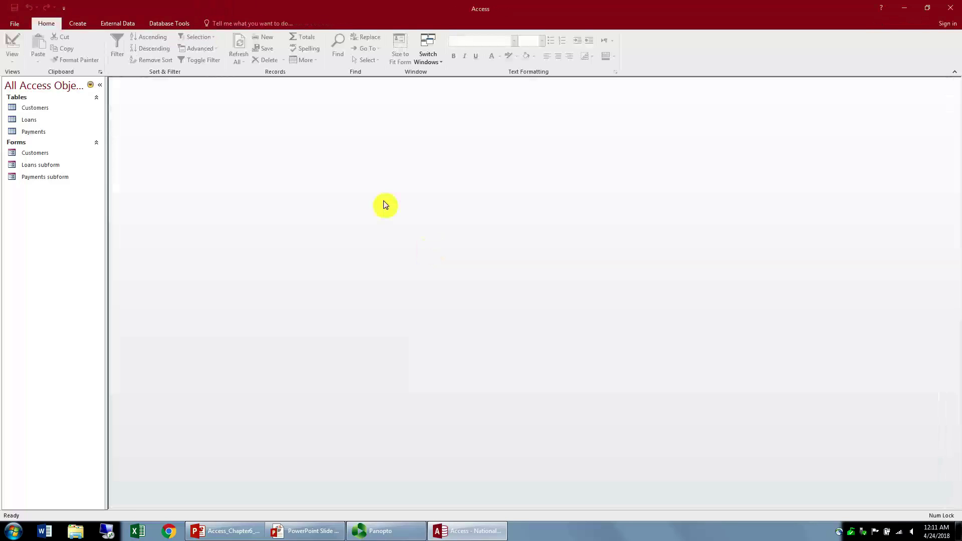
# Step: Reopen the database relationships in a maximized window and show all existing relationships with their tables
pyautogui.click(181, 27)
pyautogui.click(110, 46)
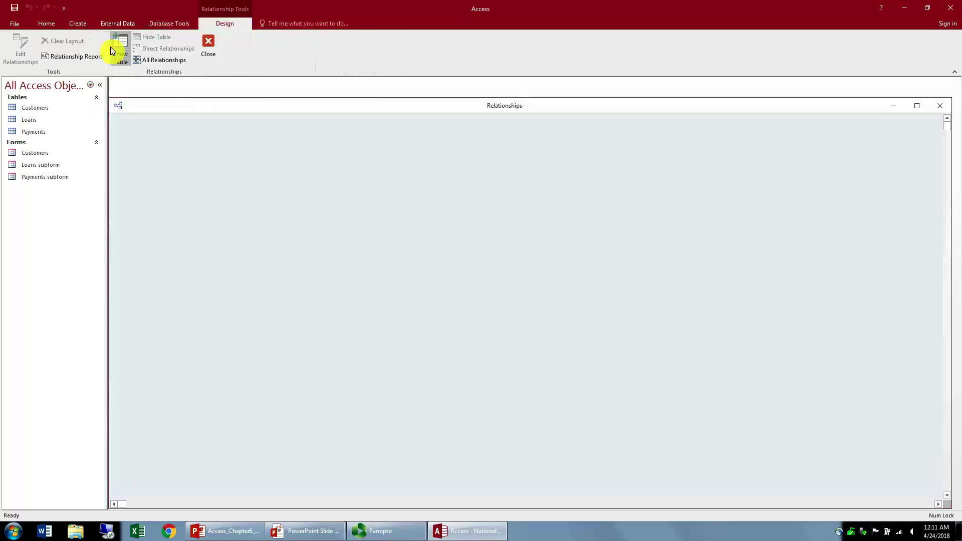
pyautogui.doubleClick(370, 106)
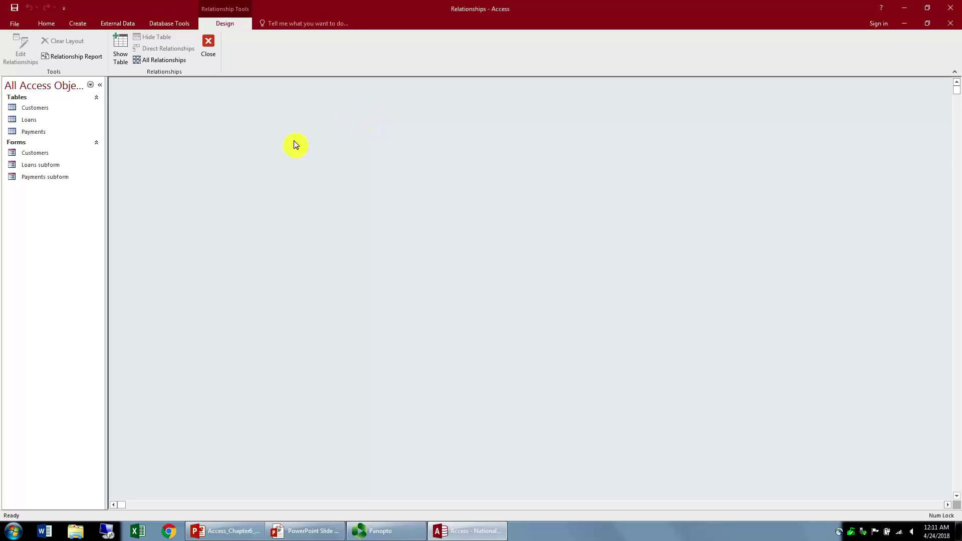
pyautogui.rightClick(246, 129)
pyautogui.click(259, 149)
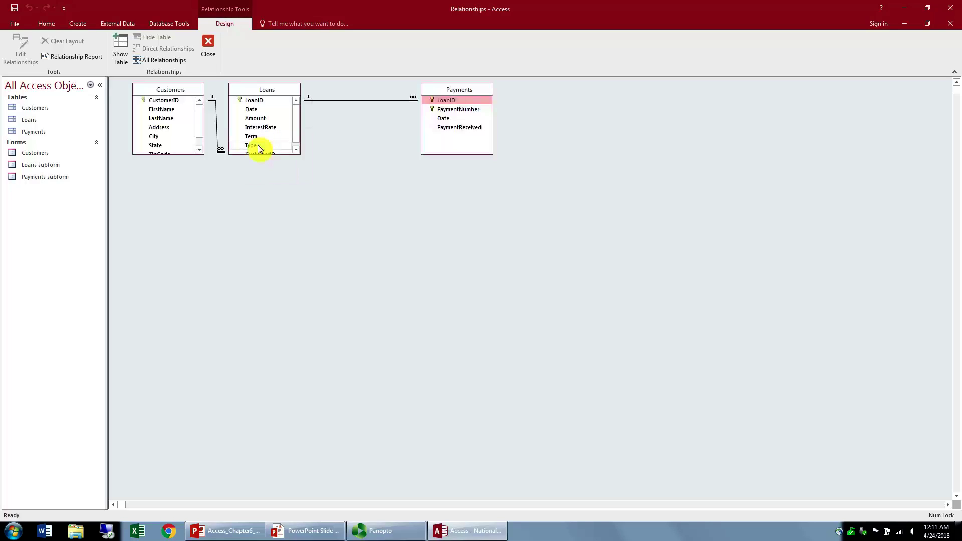
# Step: Spread the tables apart by moving Loans away from Customers and Payments slightly lower
pyautogui.click(266, 89)
pyautogui.moveTo(266, 91); pyautogui.dragTo(305, 94)
pyautogui.moveTo(453, 94); pyautogui.dragTo(445, 111)
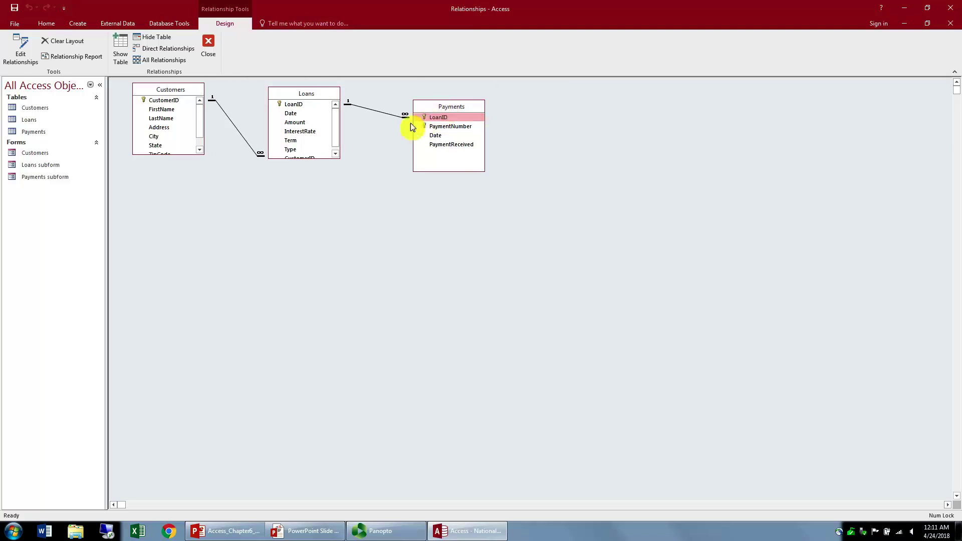
# Step: Permanently delete the relationship between Loans and Payments and the one between Customers and Loans
pyautogui.click(378, 112)
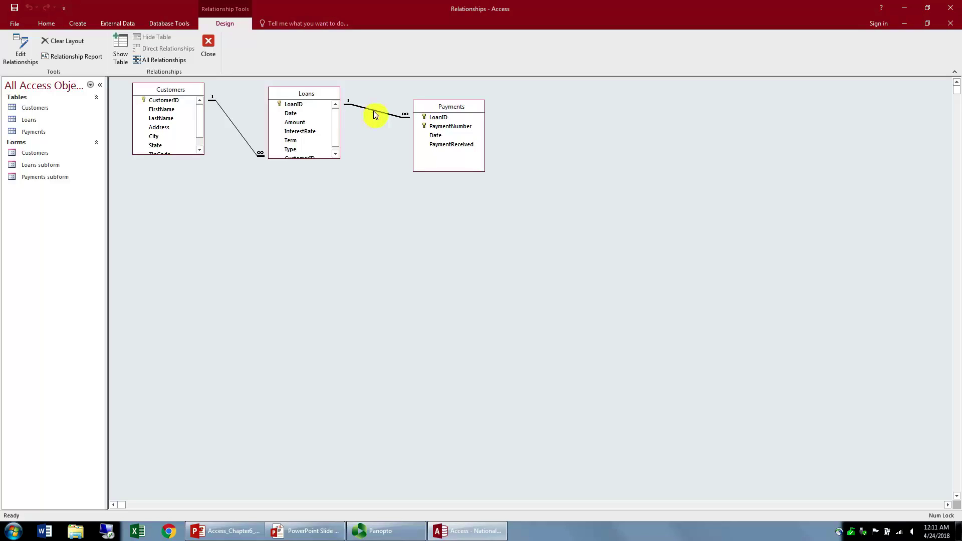
pyautogui.press('Delete')
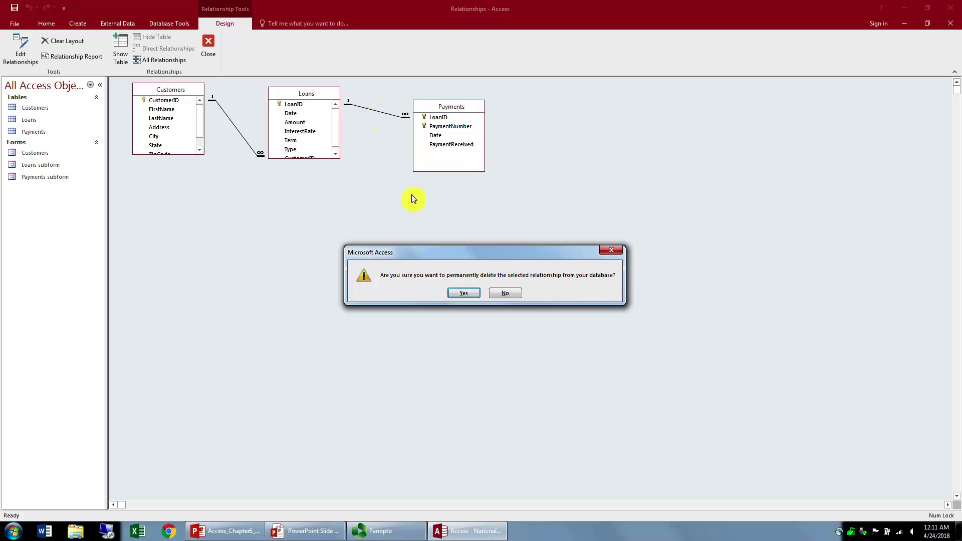
pyautogui.click(461, 293)
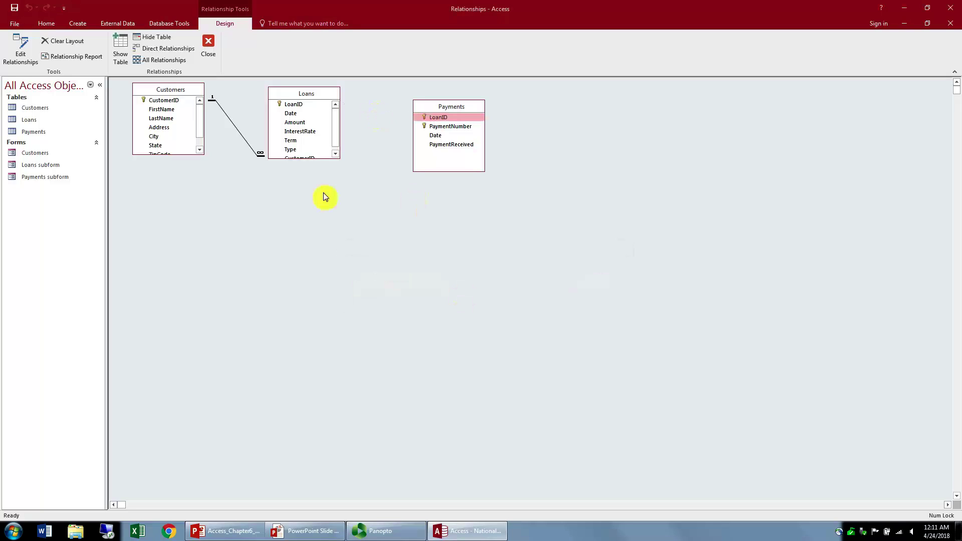
pyautogui.click(236, 127)
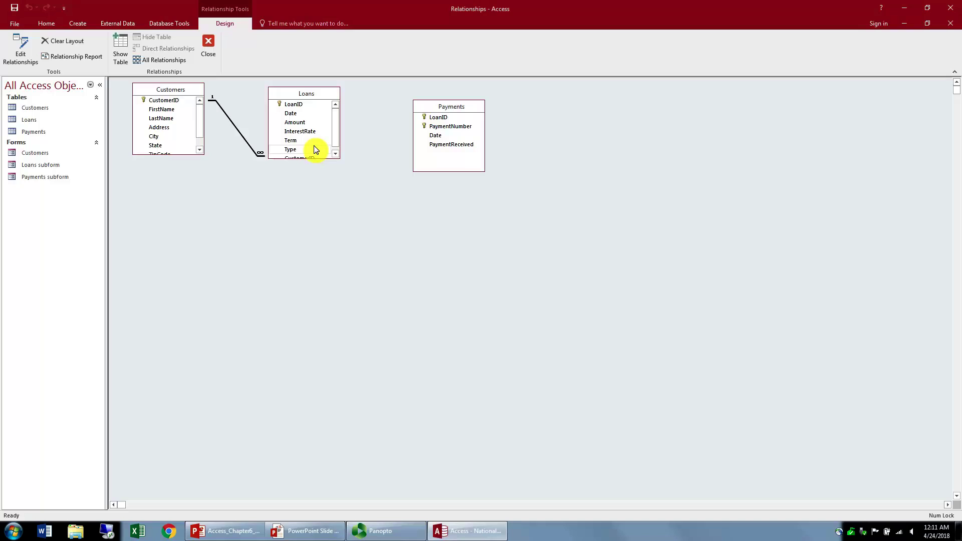
pyautogui.press('Delete')
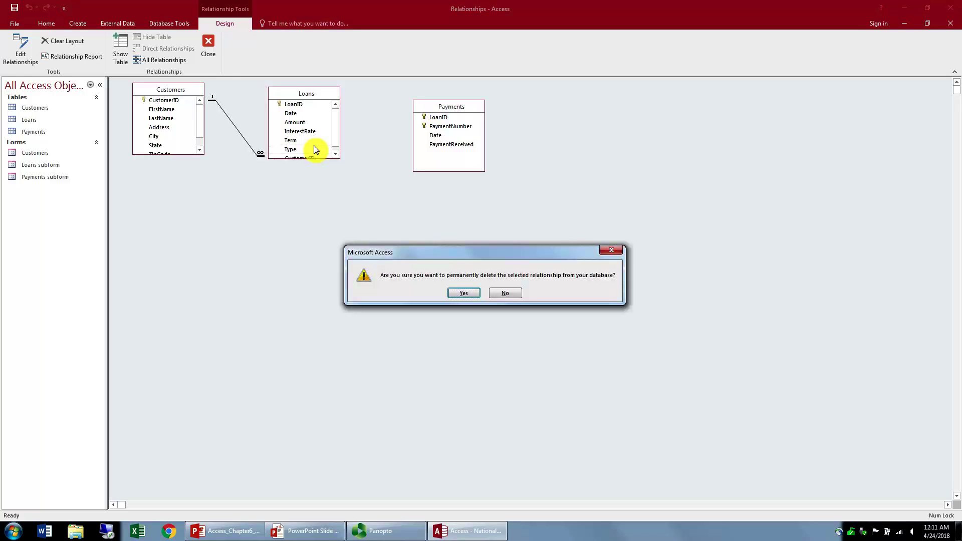
pyautogui.press('Return')
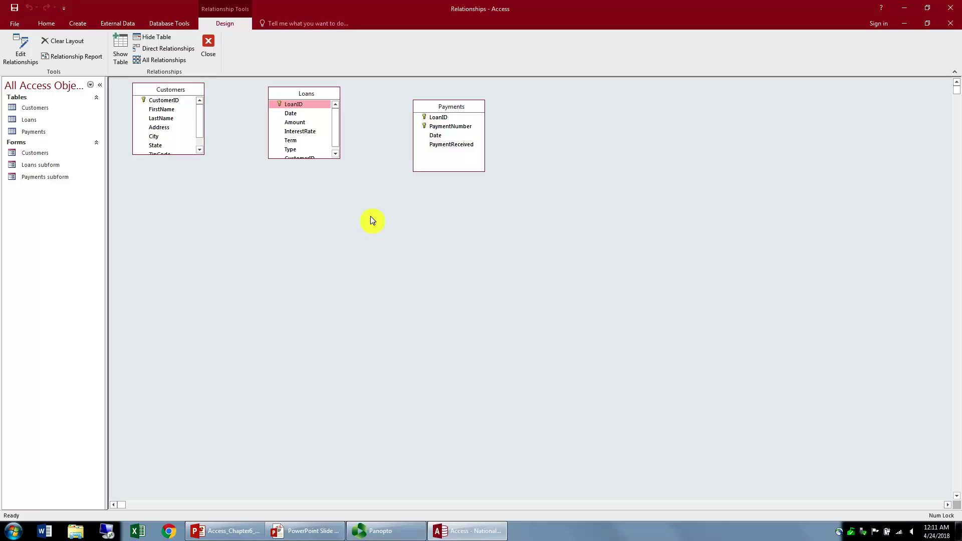
# Step: Remove all three tables from the relationships layout, then close it and save the layout changes
pyautogui.press('Delete')
pyautogui.press('Delete')
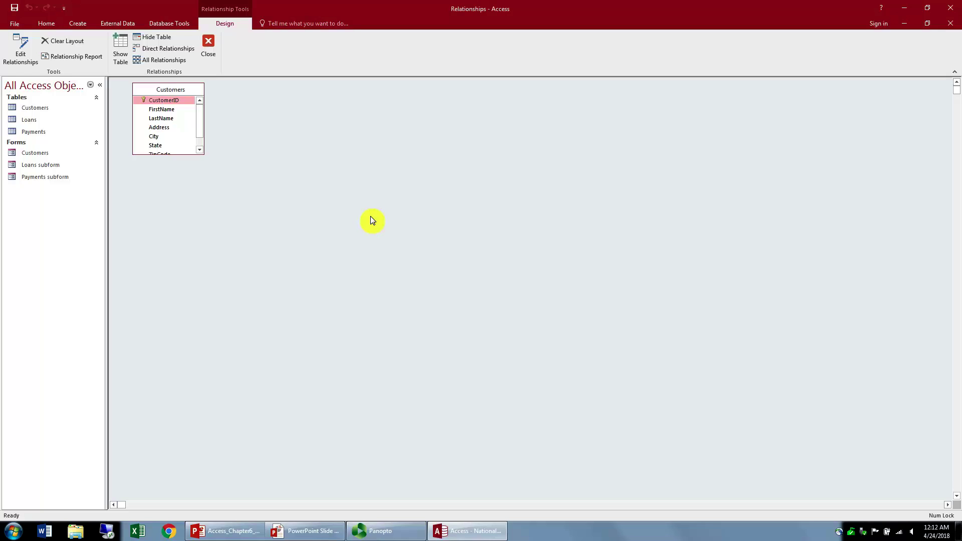
pyautogui.press('Delete')
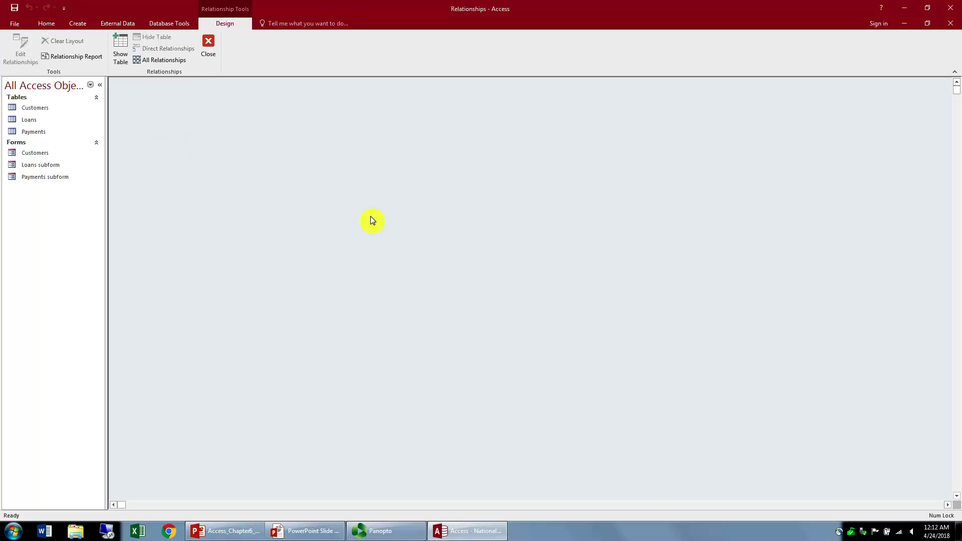
pyautogui.click(207, 52)
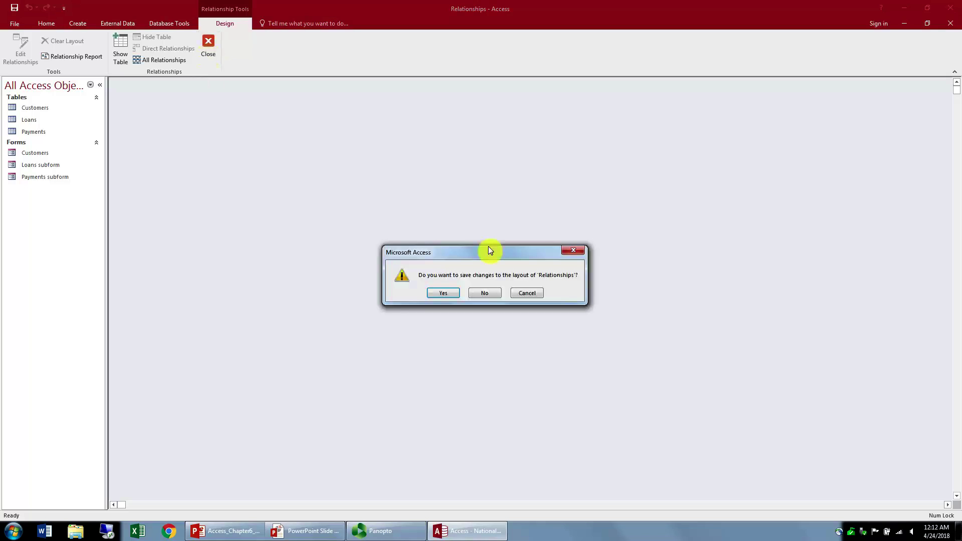
pyautogui.click(441, 293)
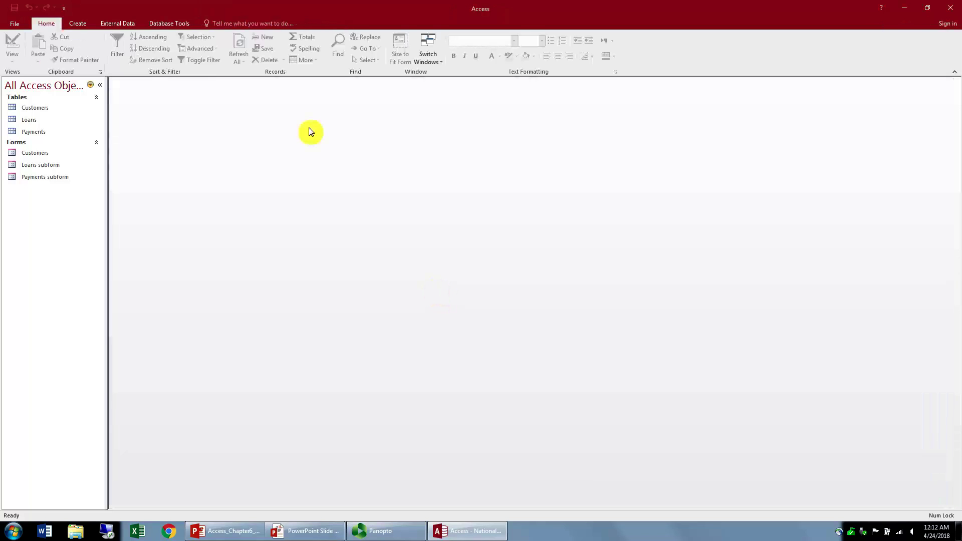
# Step: Reopen the database relationships and maximize their window
pyautogui.click(160, 25)
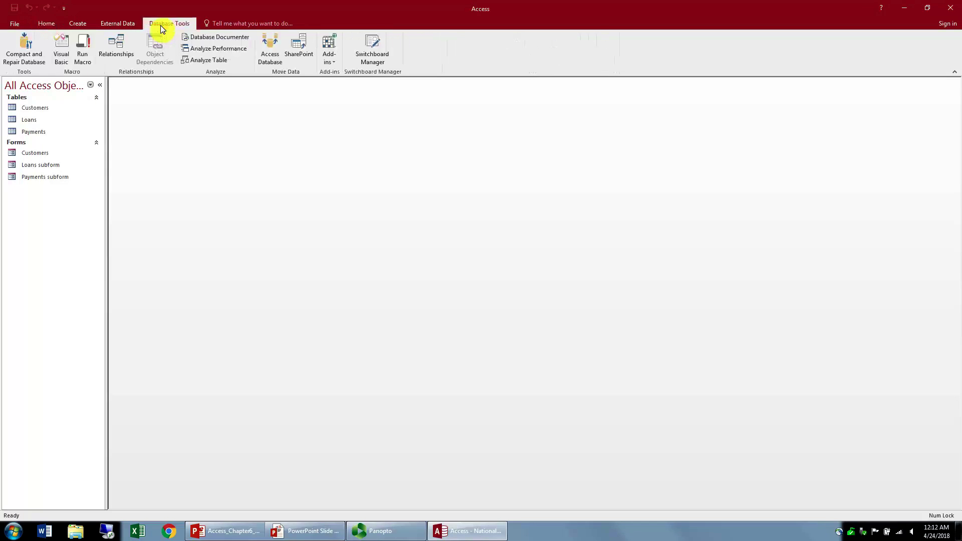
pyautogui.click(116, 55)
pyautogui.doubleClick(535, 108)
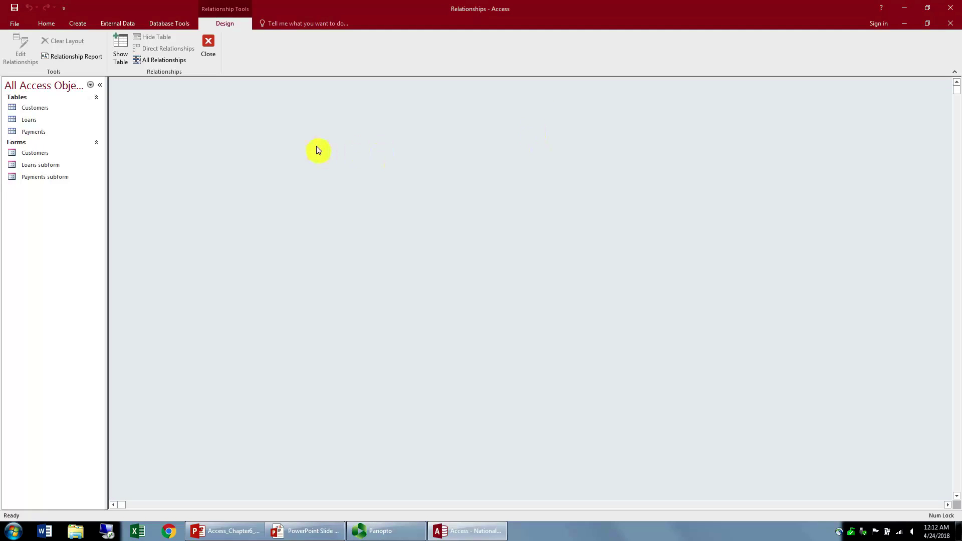
# Step: Add the Customers, Loans and Payments tables to the layout and enlarge the Loans and Customers boxes to fit all their fields
pyautogui.click(121, 50)
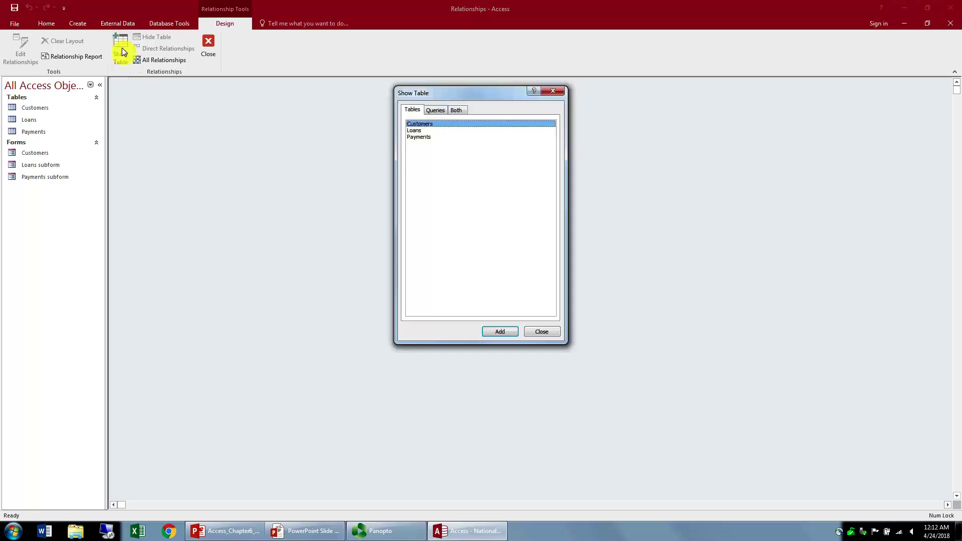
pyautogui.doubleClick(441, 125)
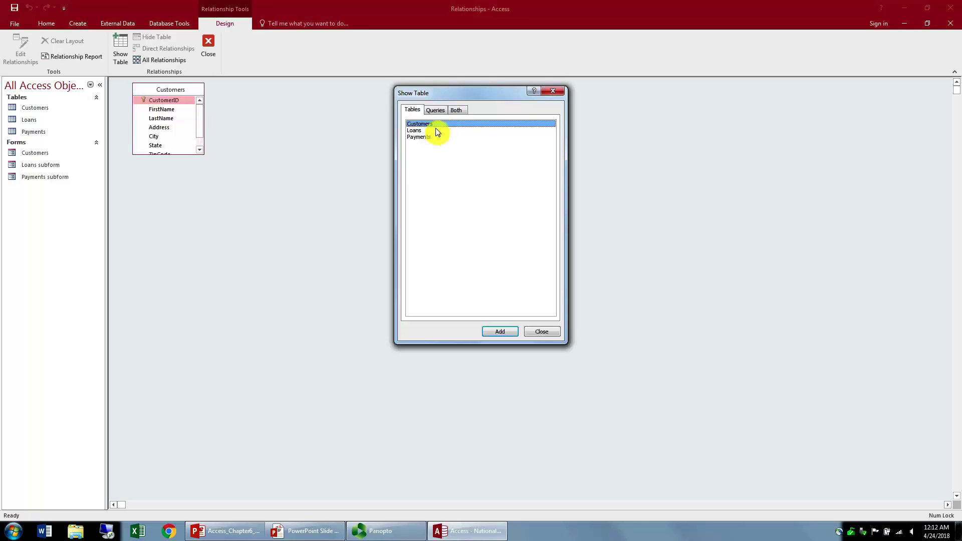
pyautogui.doubleClick(432, 130)
pyautogui.doubleClick(432, 137)
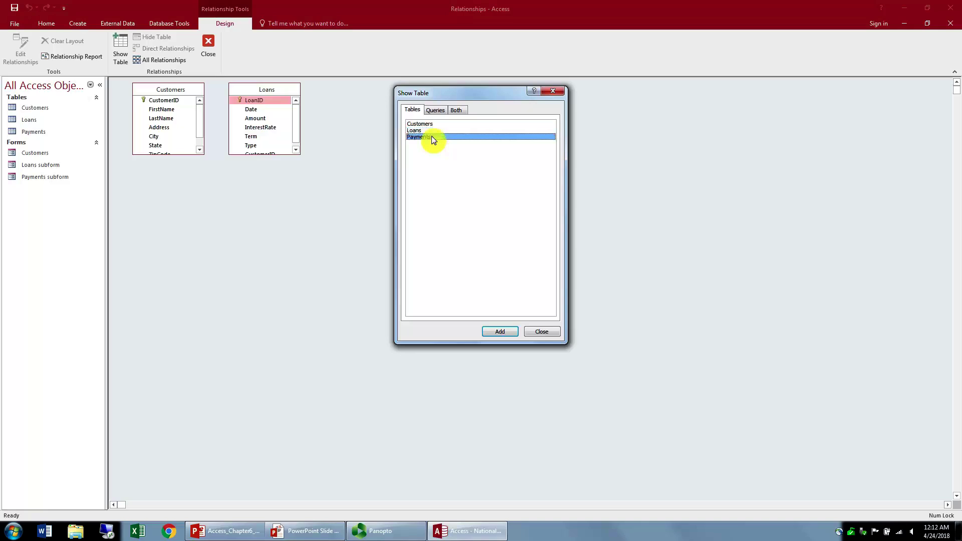
pyautogui.click(543, 332)
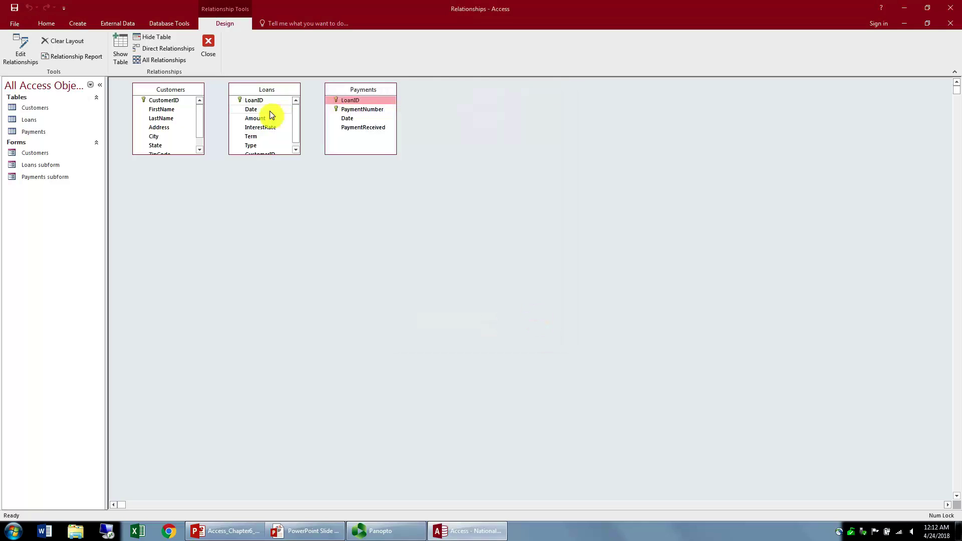
pyautogui.moveTo(298, 155); pyautogui.dragTo(296, 167)
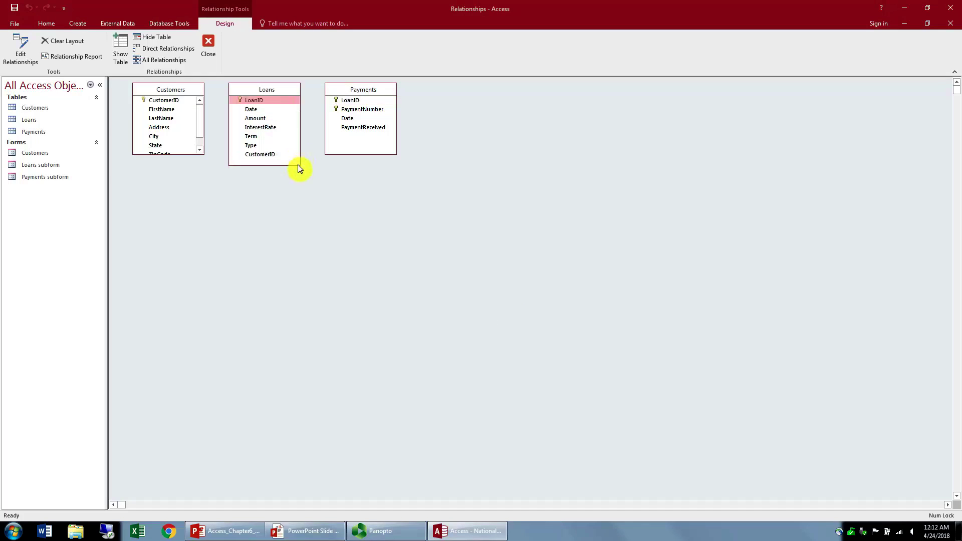
pyautogui.moveTo(196, 154); pyautogui.dragTo(195, 181)
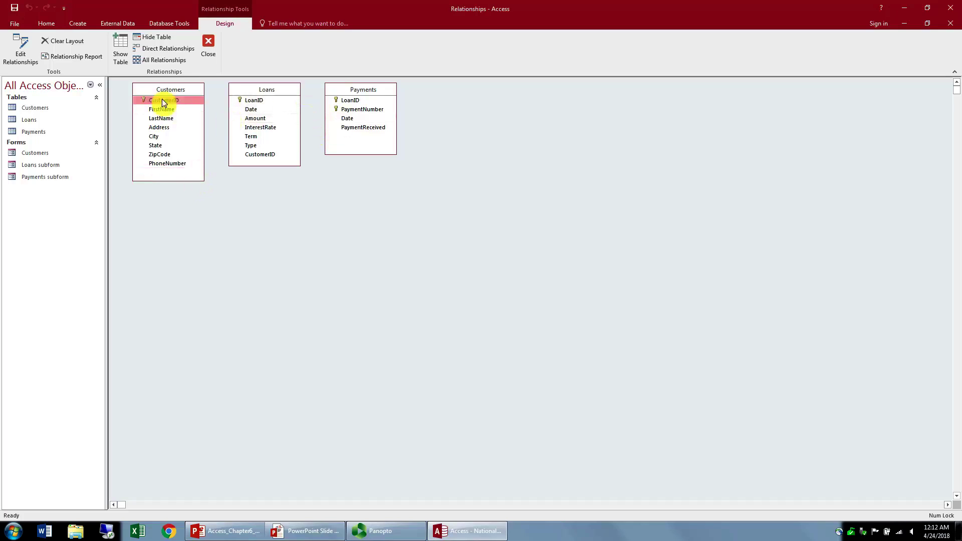
# Step: Relate the CustomerID field of Customers to CustomerID in Loans with referential integrity enforced
pyautogui.moveTo(160, 101); pyautogui.dragTo(251, 155)
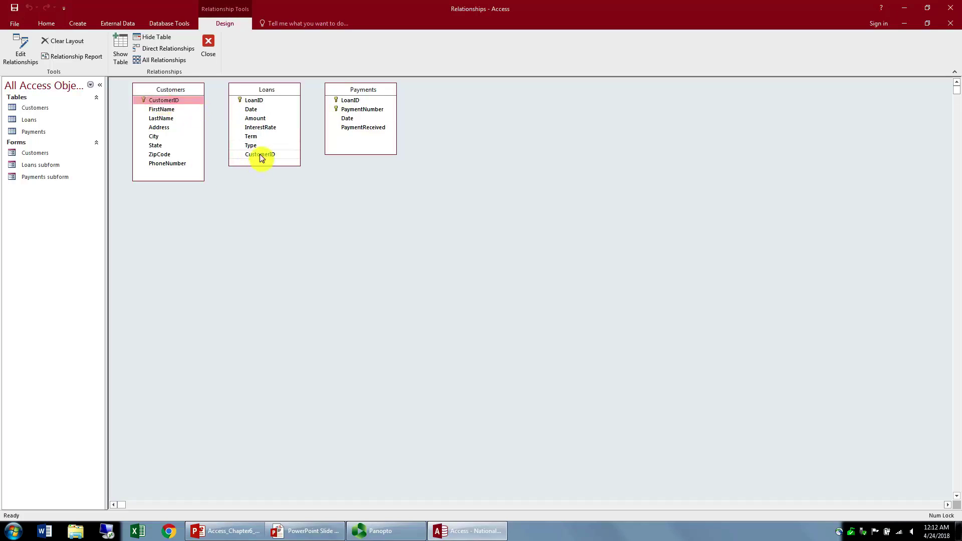
pyautogui.moveTo(170, 101); pyautogui.dragTo(249, 157)
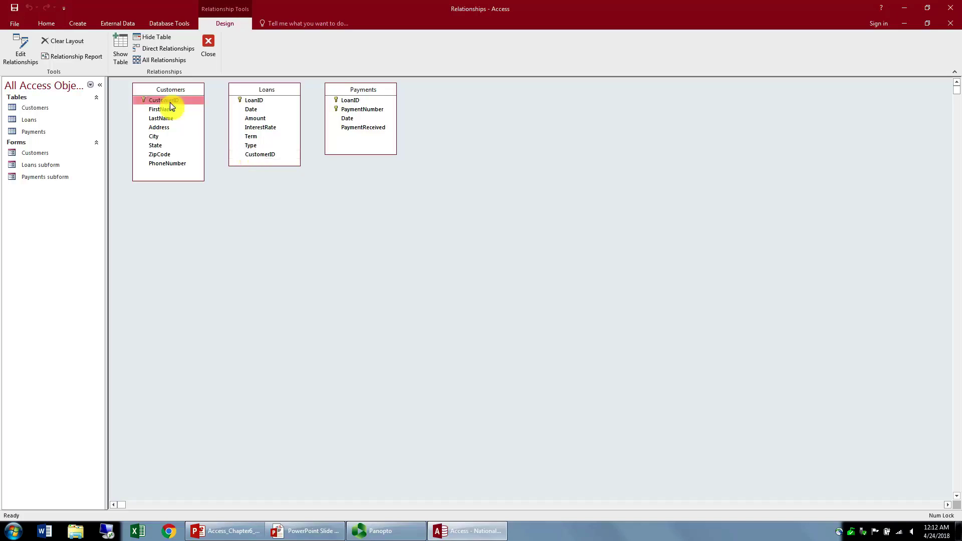
pyautogui.moveTo(170, 102); pyautogui.dragTo(252, 155)
pyautogui.click(255, 156)
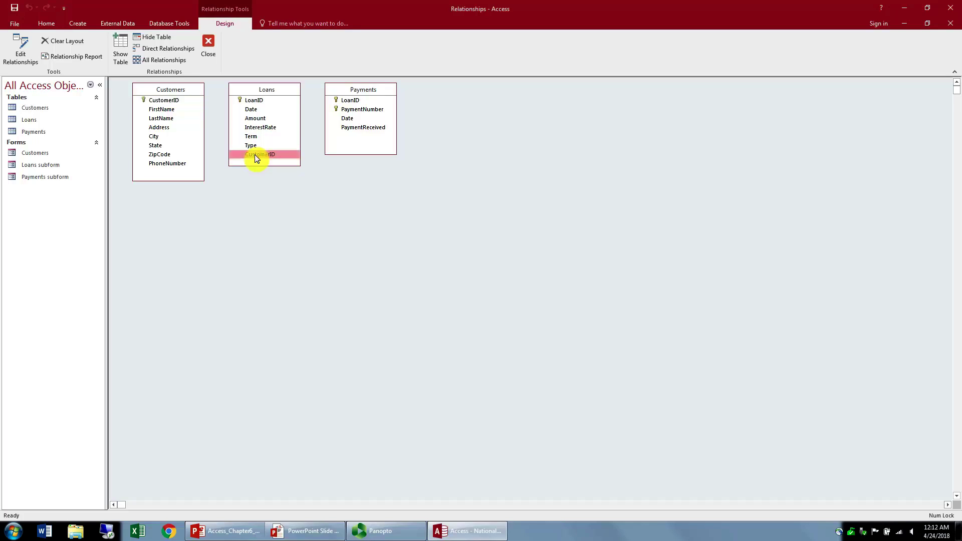
pyautogui.click(172, 103)
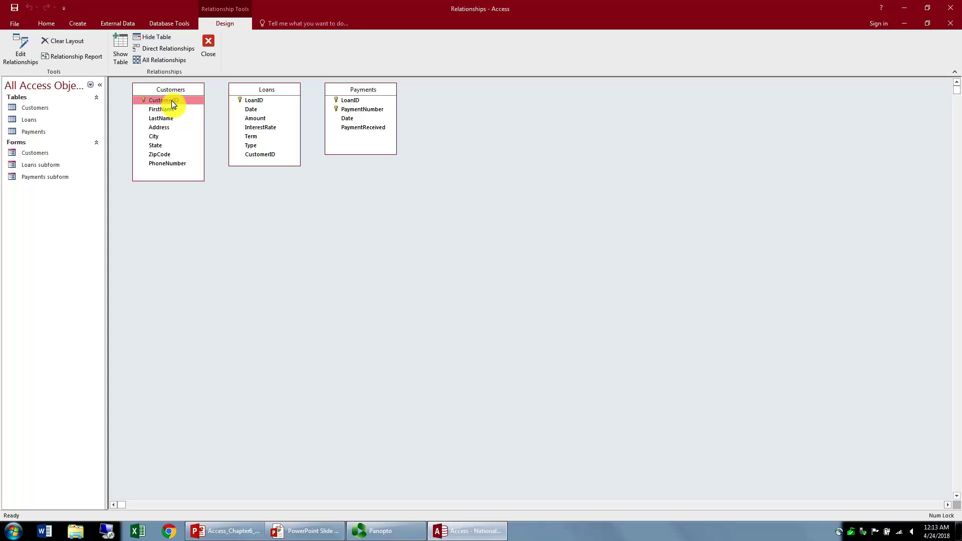
pyautogui.moveTo(171, 100); pyautogui.dragTo(199, 116)
pyautogui.moveTo(239, 153); pyautogui.dragTo(260, 159)
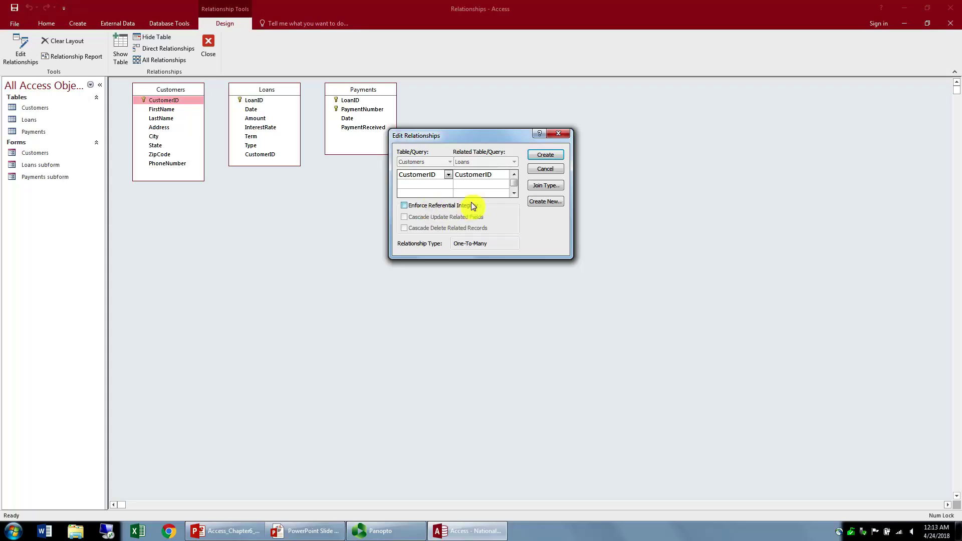
pyautogui.click(405, 205)
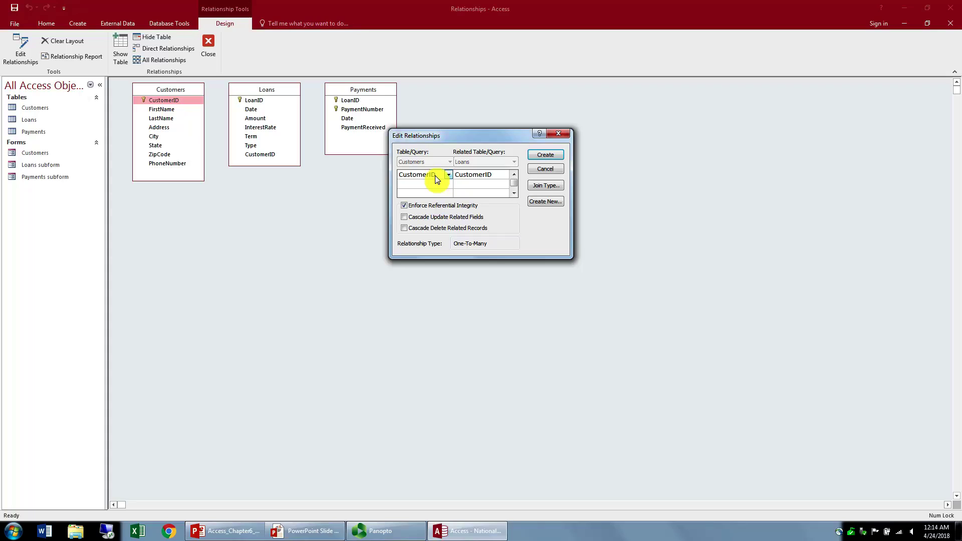
pyautogui.click(546, 155)
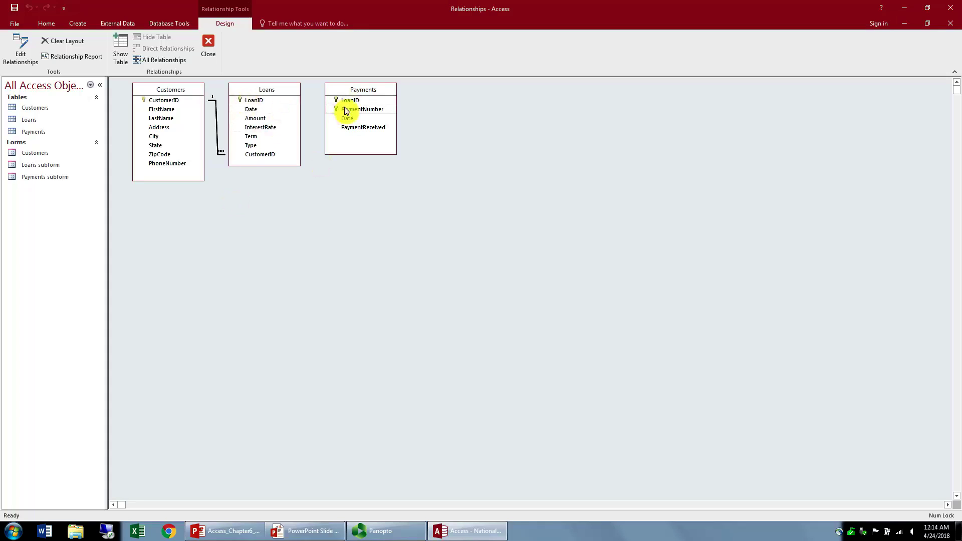
# Step: Relate the LoanID field of Payments to LoanID in Loans with referential integrity enforced
pyautogui.moveTo(349, 101); pyautogui.dragTo(257, 102)
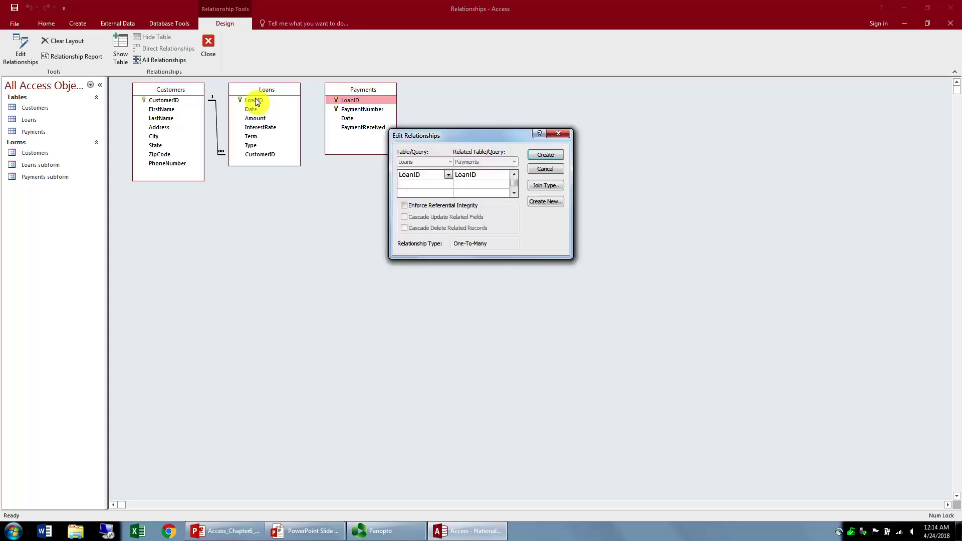
pyautogui.click(404, 205)
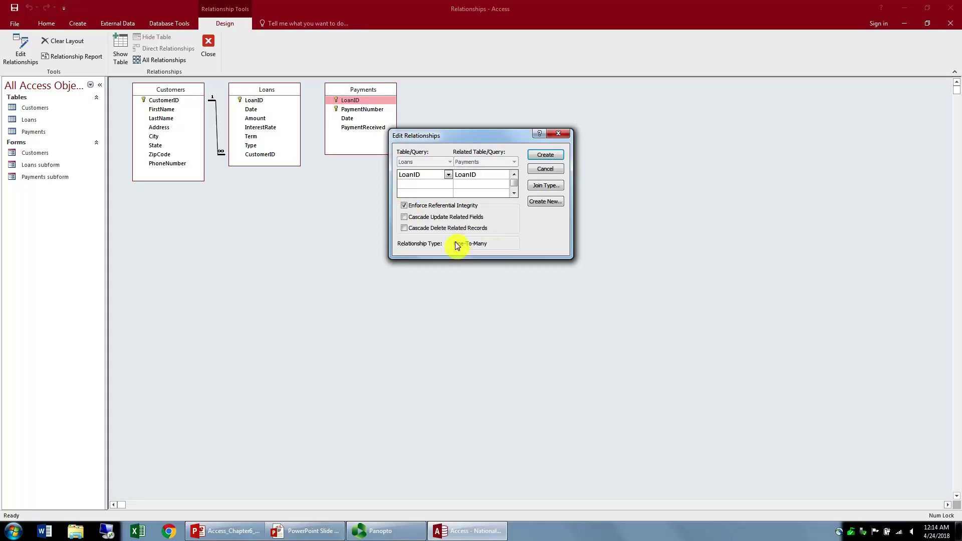
pyautogui.click(540, 156)
# Step: Stagger the Loans and Payments boxes slightly lower and farther apart, then close the relationships and save the layout
pyautogui.moveTo(375, 89); pyautogui.dragTo(387, 118)
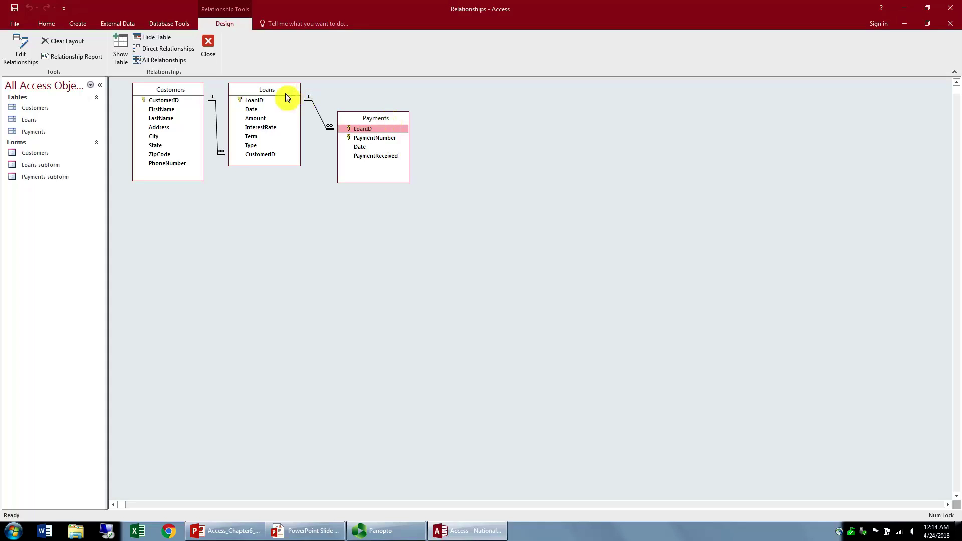
pyautogui.moveTo(285, 95); pyautogui.dragTo(296, 103)
pyautogui.moveTo(347, 119); pyautogui.dragTo(354, 126)
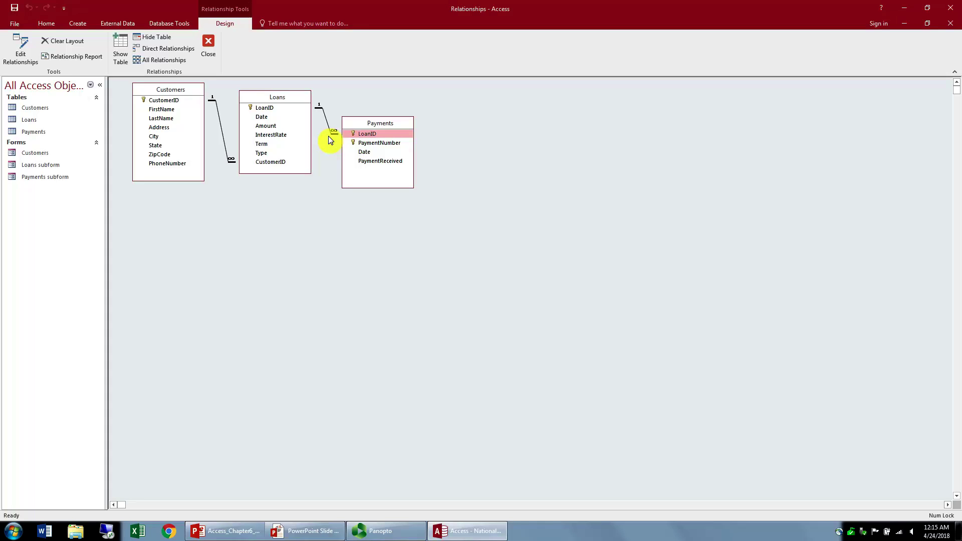
pyautogui.click(212, 54)
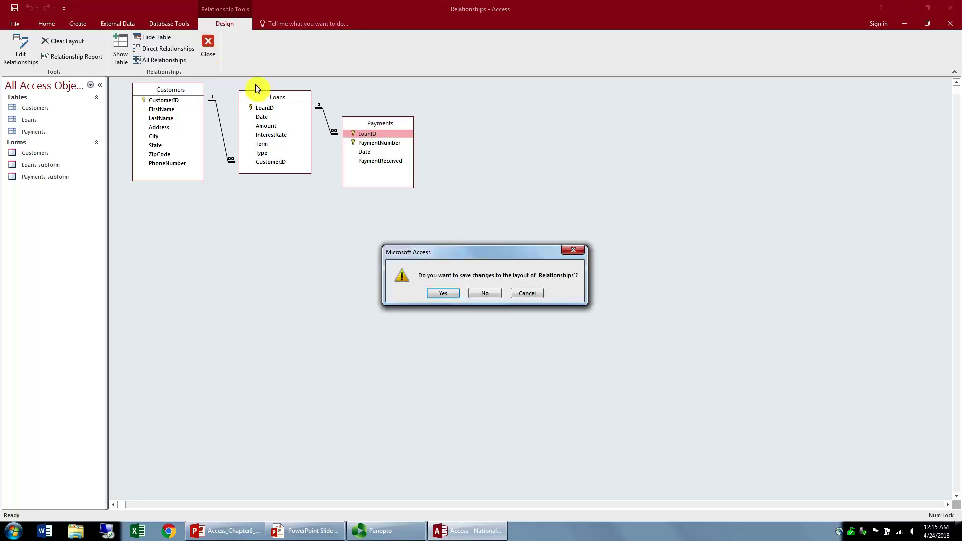
pyautogui.click(443, 293)
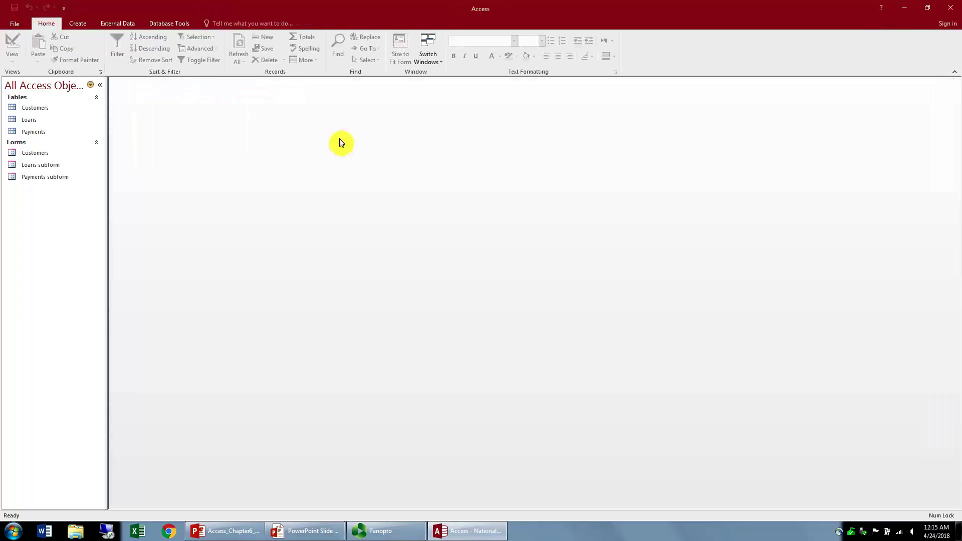
# Step: Open the Customers table, maximize its window and close the Field List
pyautogui.doubleClick(48, 107)
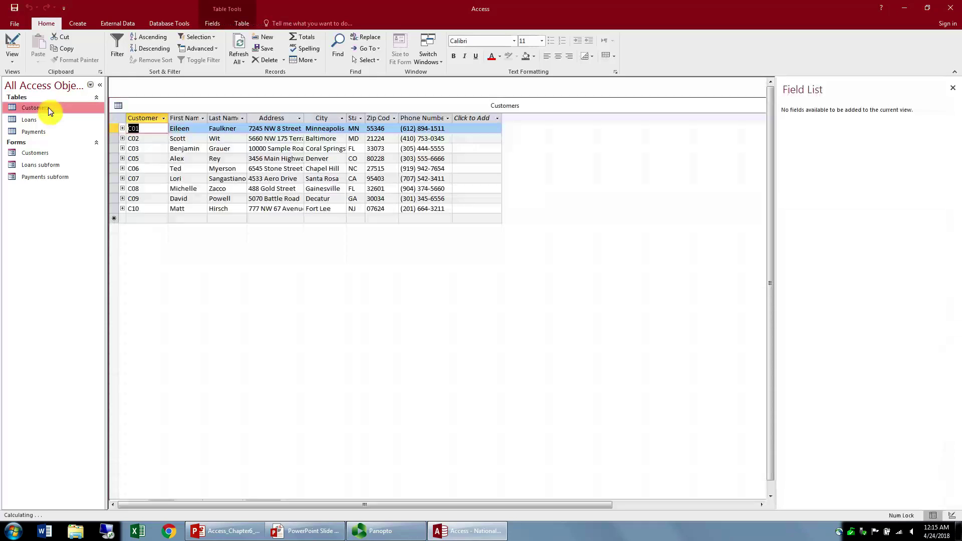
pyautogui.doubleClick(424, 104)
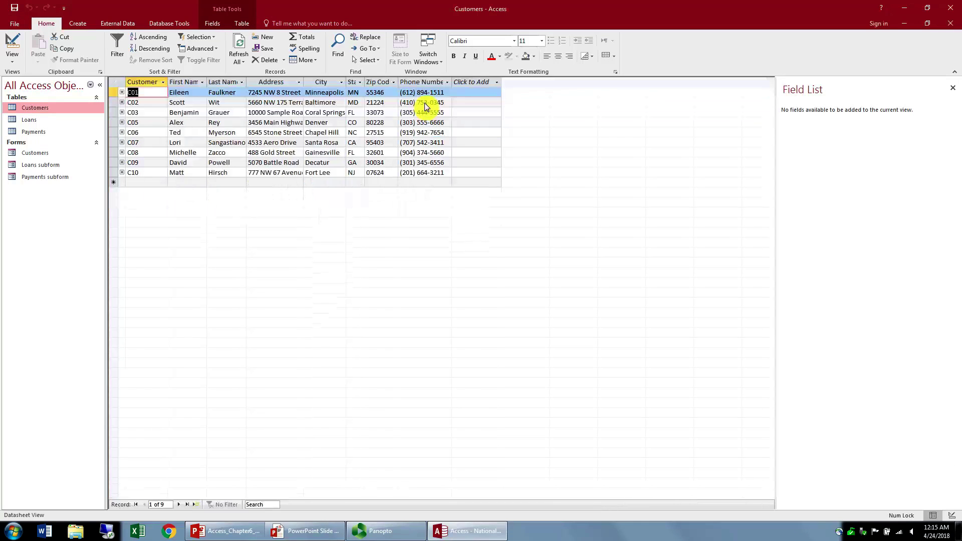
pyautogui.click(952, 88)
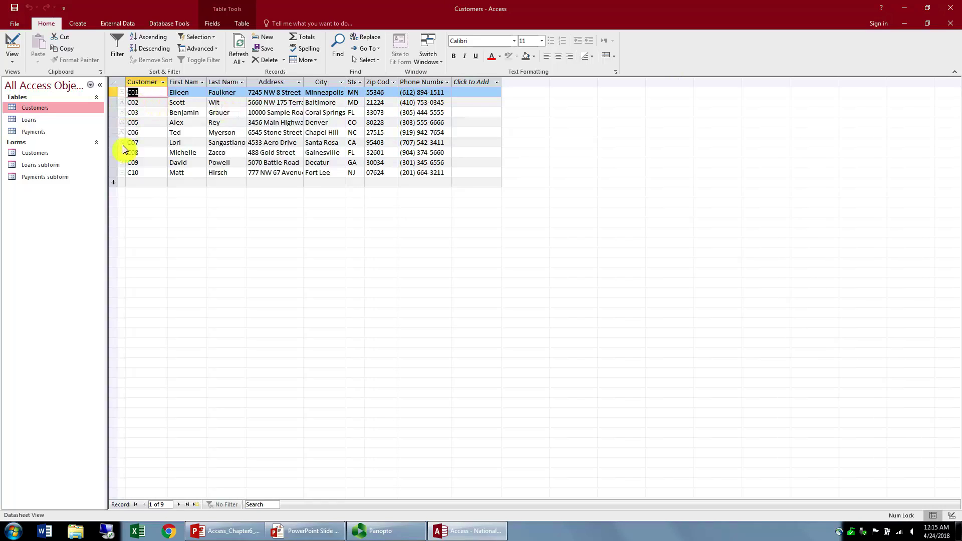
# Step: Expand the first customer's loans, fit the LoanID column to its heading and expand the second loan's payments
pyautogui.click(122, 92)
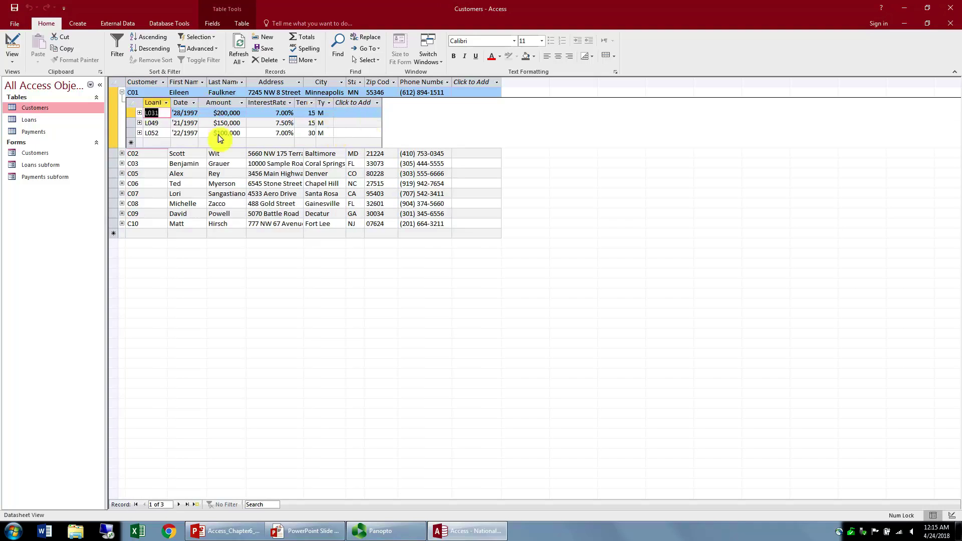
pyautogui.doubleClick(171, 102)
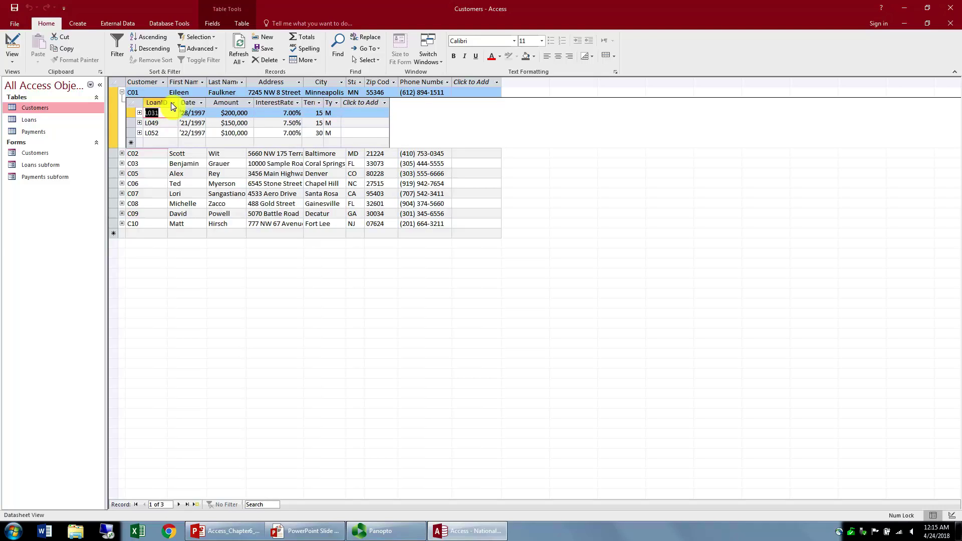
pyautogui.click(140, 123)
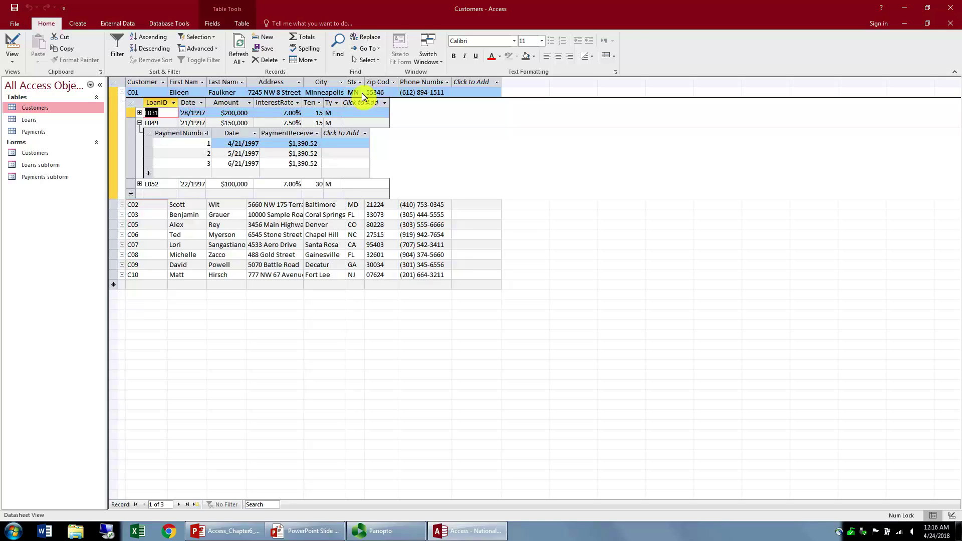
# Step: Collapse the first customer's related records and close the Customers table, saving the Loans layout changes
pyautogui.click(122, 92)
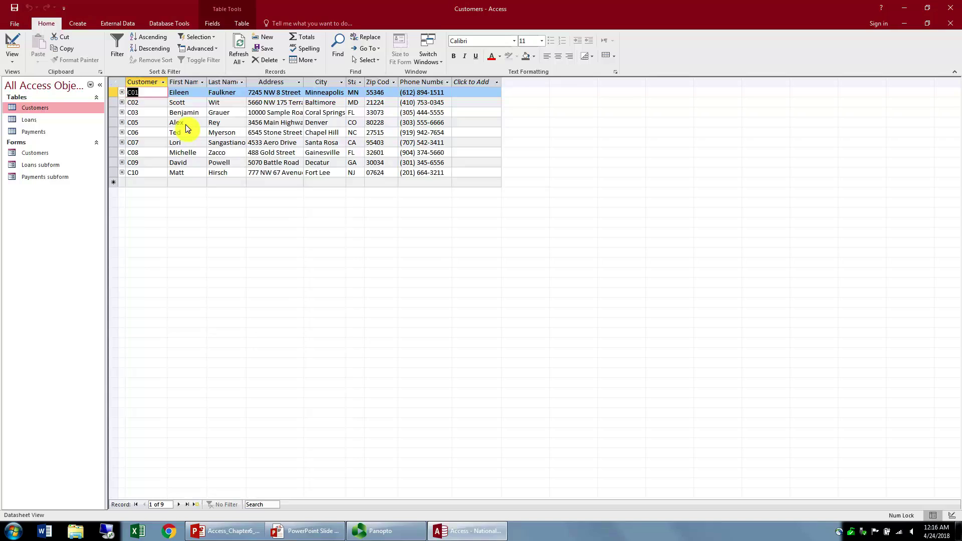
pyautogui.click(951, 29)
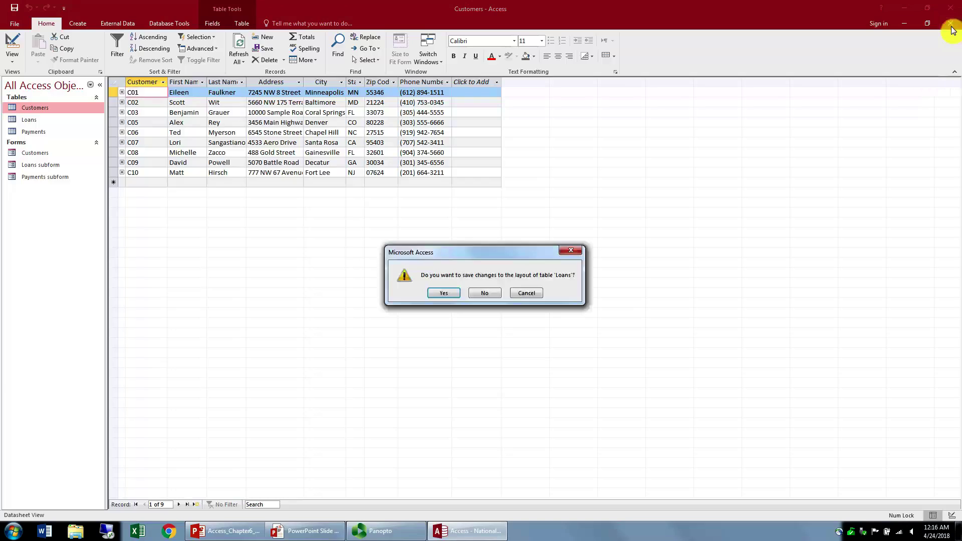
pyautogui.click(444, 293)
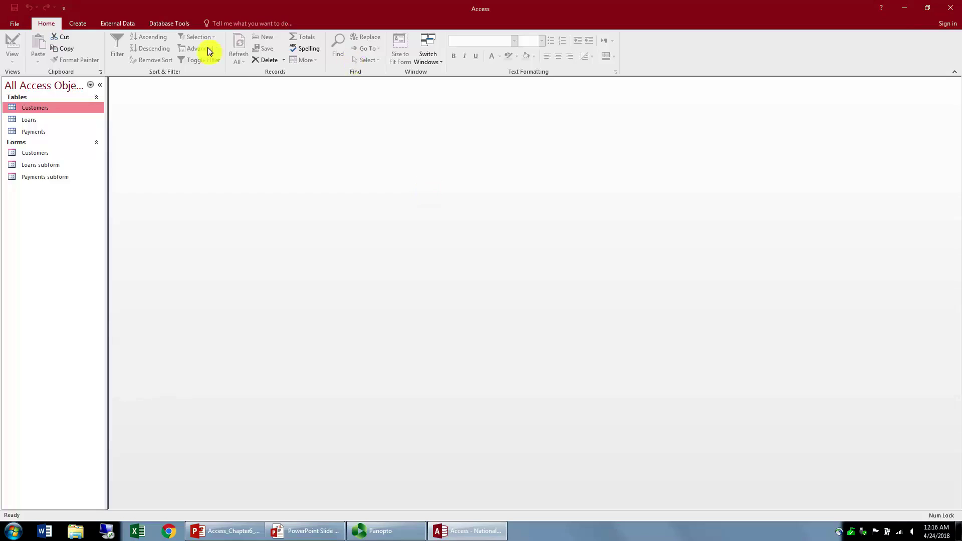
# Step: Reopen the relationships and enable cascade update of related fields and cascade delete of related records between Customers and Loans
pyautogui.click(164, 23)
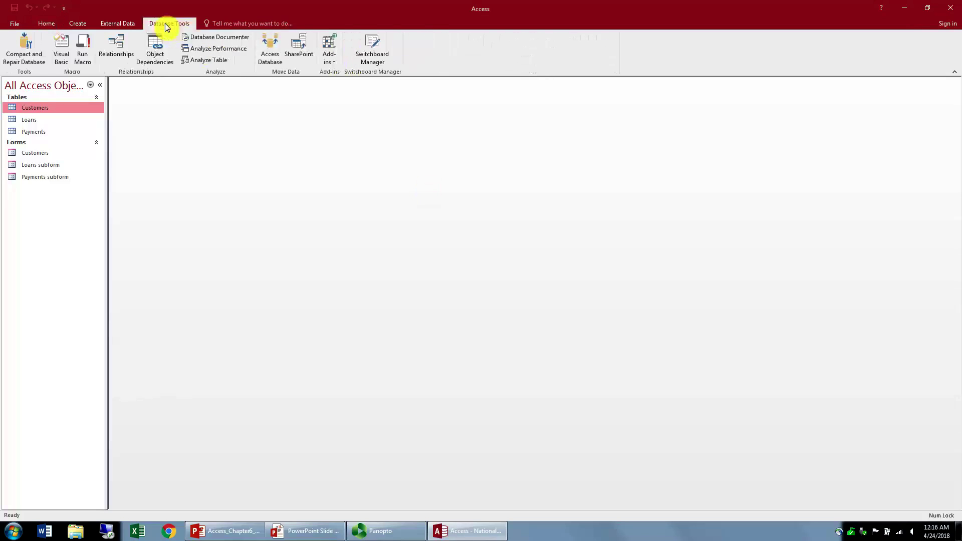
pyautogui.click(109, 44)
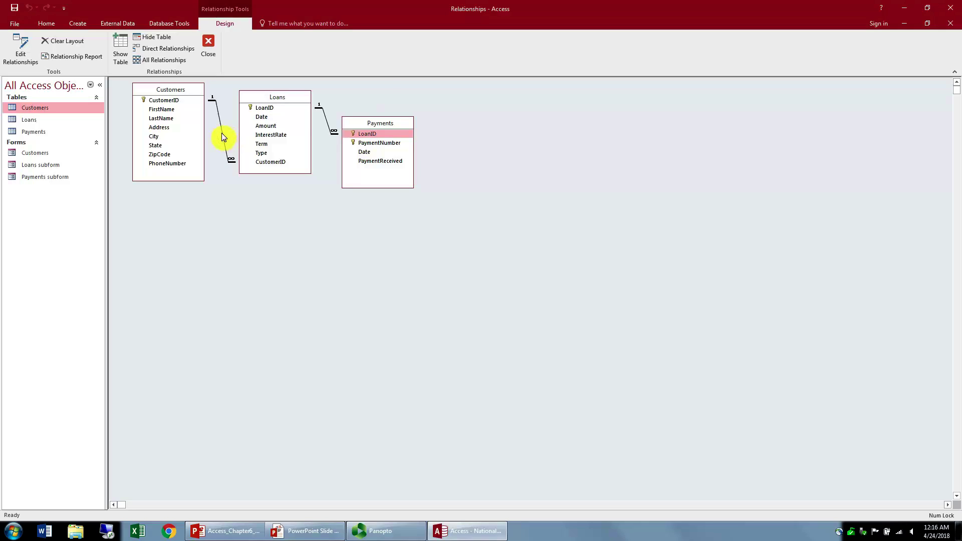
pyautogui.doubleClick(221, 133)
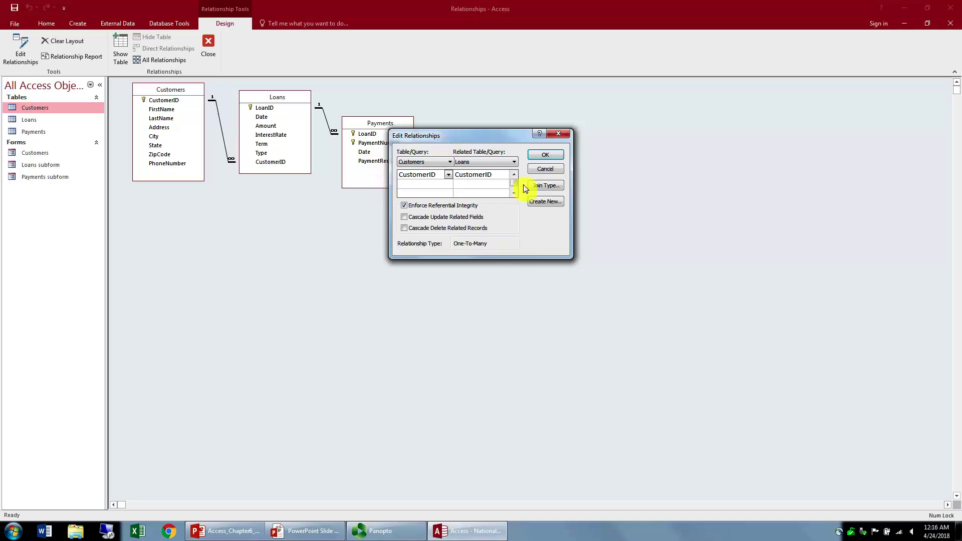
pyautogui.click(404, 217)
pyautogui.click(404, 228)
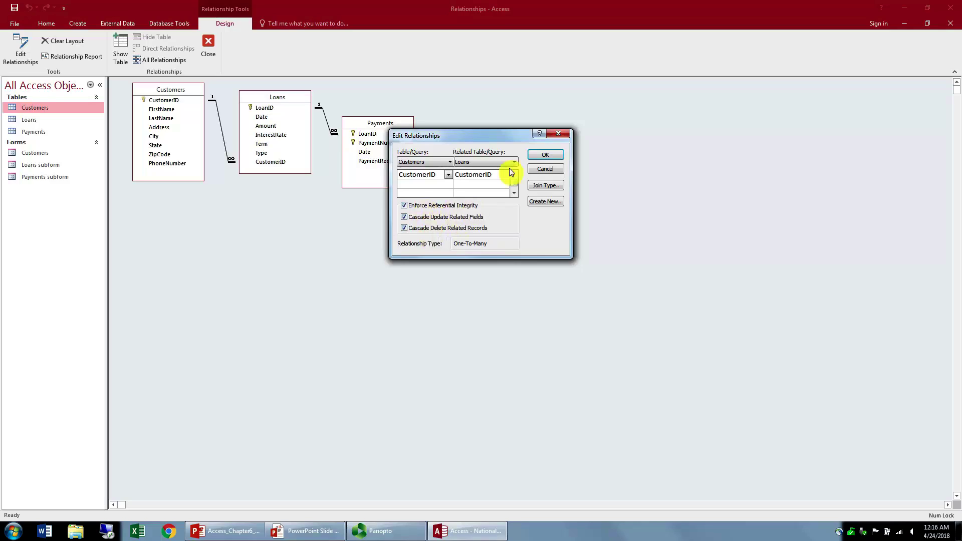
pyautogui.click(543, 156)
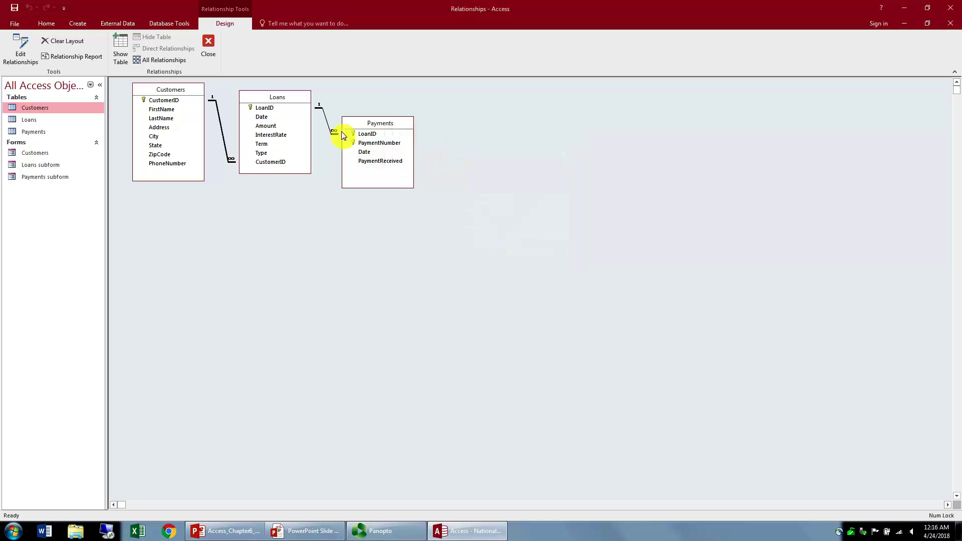
# Step: Enable cascade update and cascade delete for the Loans to Payments relationship, then close the relationships
pyautogui.doubleClick(327, 121)
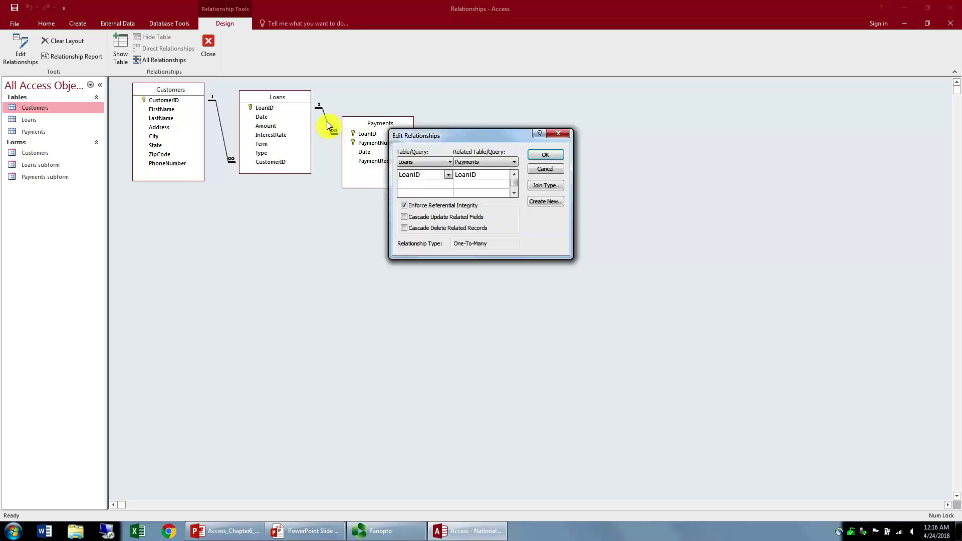
pyautogui.click(404, 217)
pyautogui.click(403, 228)
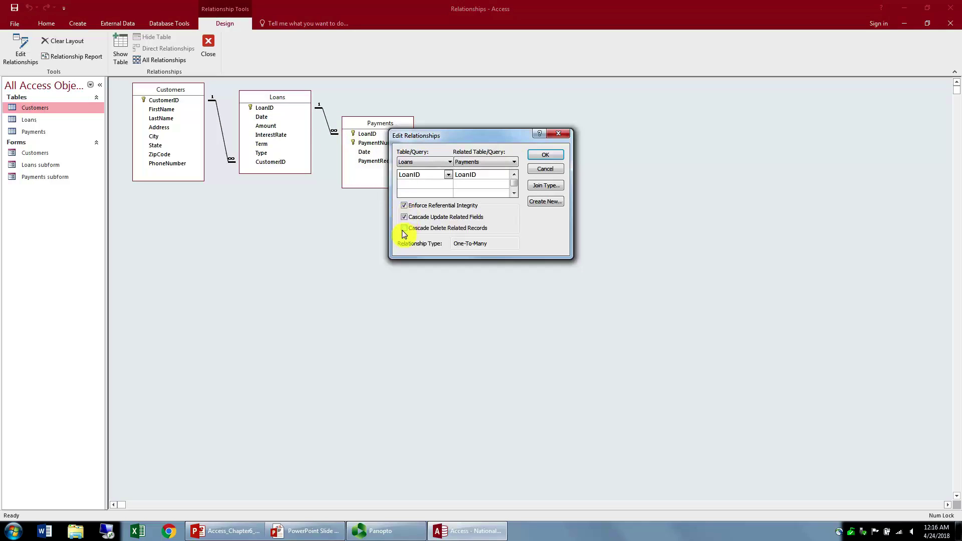
pyautogui.click(545, 154)
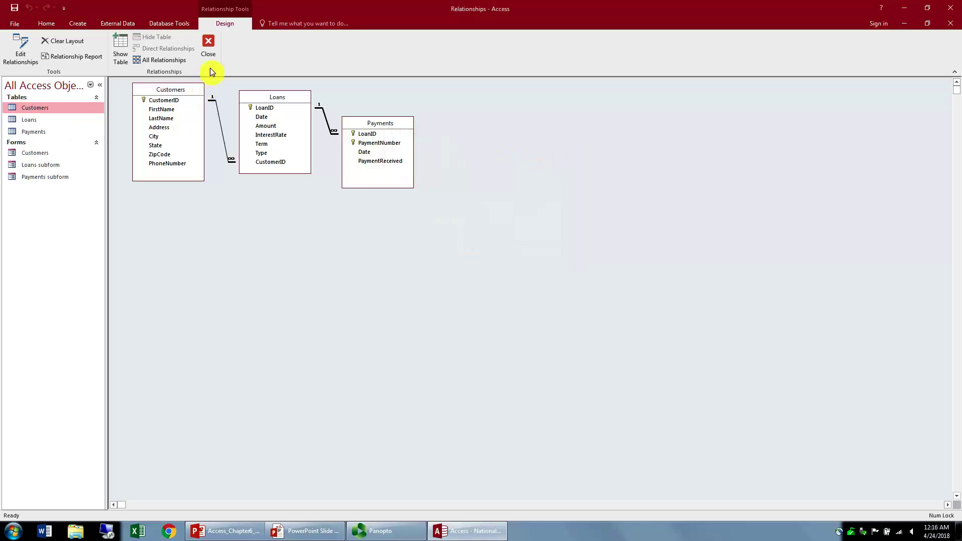
pyautogui.click(209, 46)
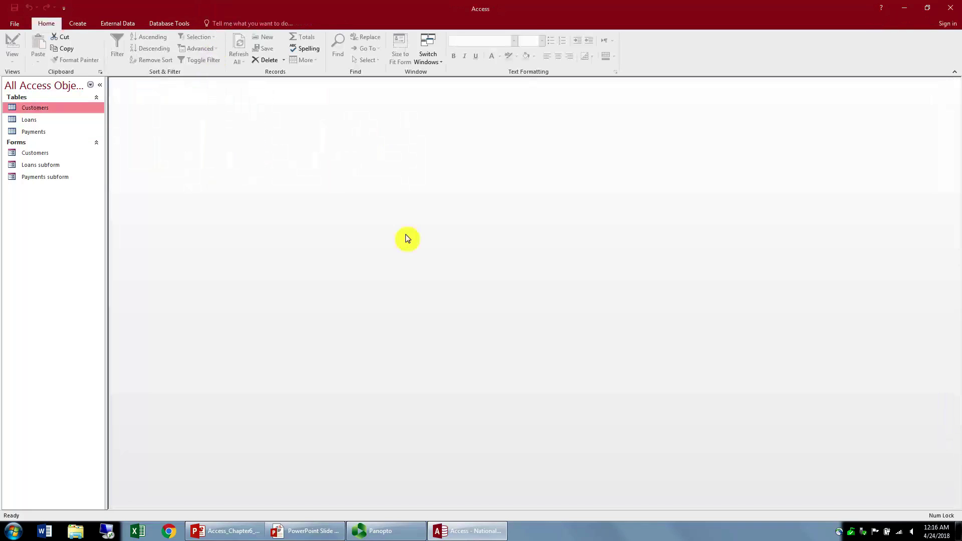
# Step: Open the Customers, Loans and Payments tables, lowering the Customers window, narrowing Loans and placing Payments beside Loans
pyautogui.doubleClick(51, 108)
pyautogui.moveTo(420, 103); pyautogui.dragTo(422, 316)
pyautogui.doubleClick(48, 121)
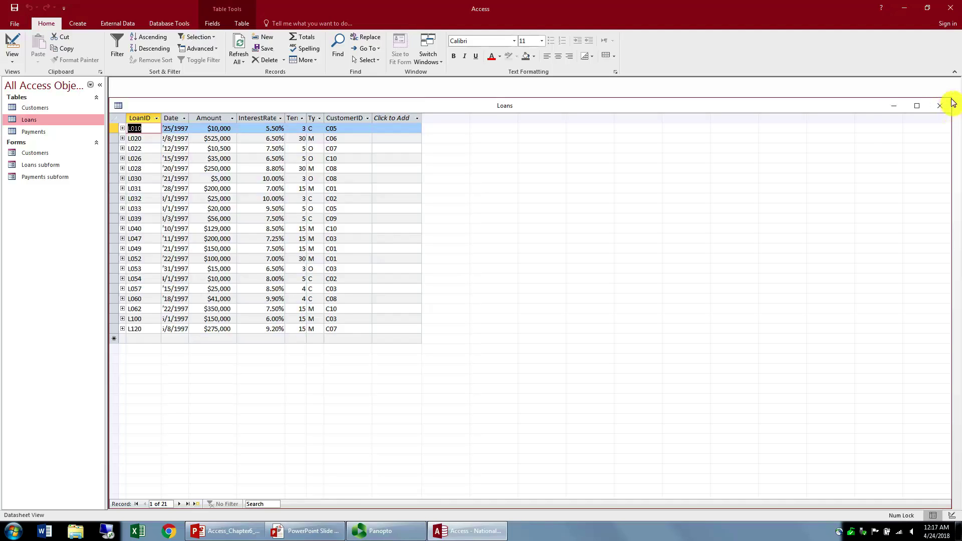
pyautogui.moveTo(953, 103); pyautogui.dragTo(386, 89)
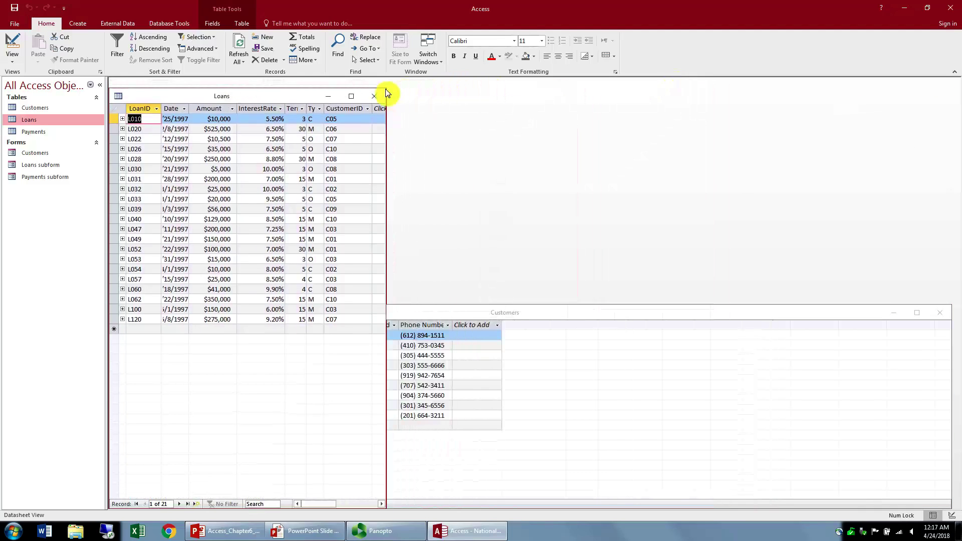
pyautogui.doubleClick(34, 131)
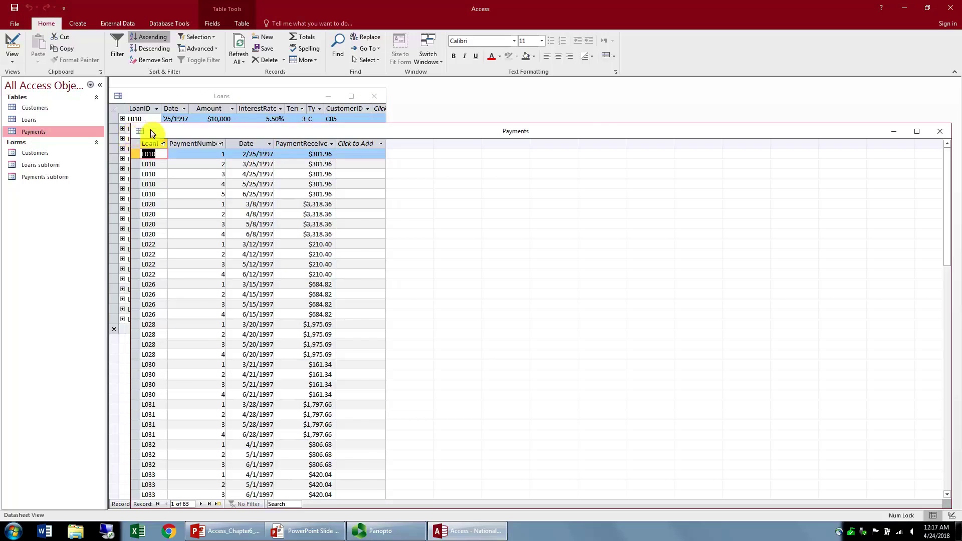
pyautogui.moveTo(151, 130); pyautogui.dragTo(414, 101)
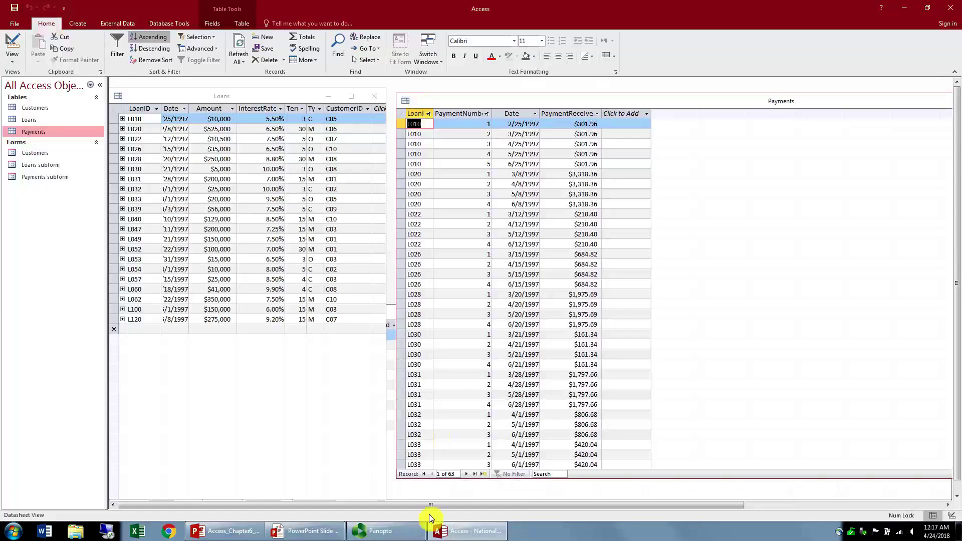
# Step: Lower the Customers window beneath the Loans and Payments records, and maximize the Loans table
pyautogui.click(426, 497)
pyautogui.moveTo(482, 315); pyautogui.dragTo(489, 343)
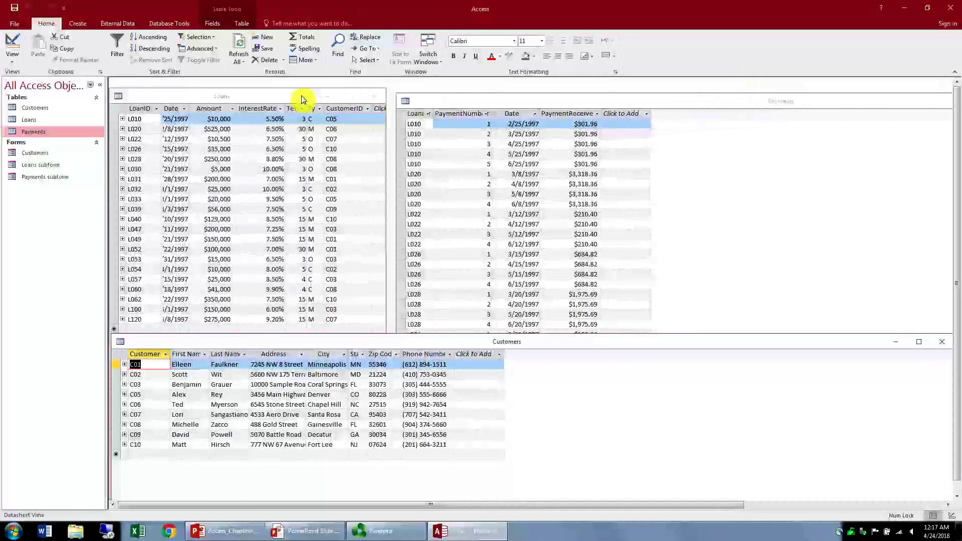
pyautogui.click(350, 97)
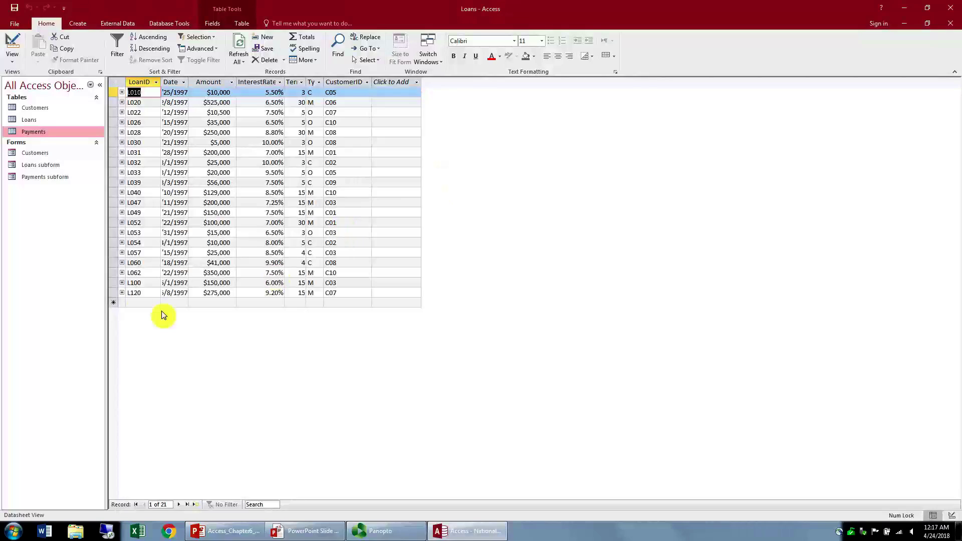
# Step: Start a new Loans record with LoanID L999, date 1/1/2018, amount $1,000,000 and an interest rate of 1.00%
pyautogui.click(137, 303)
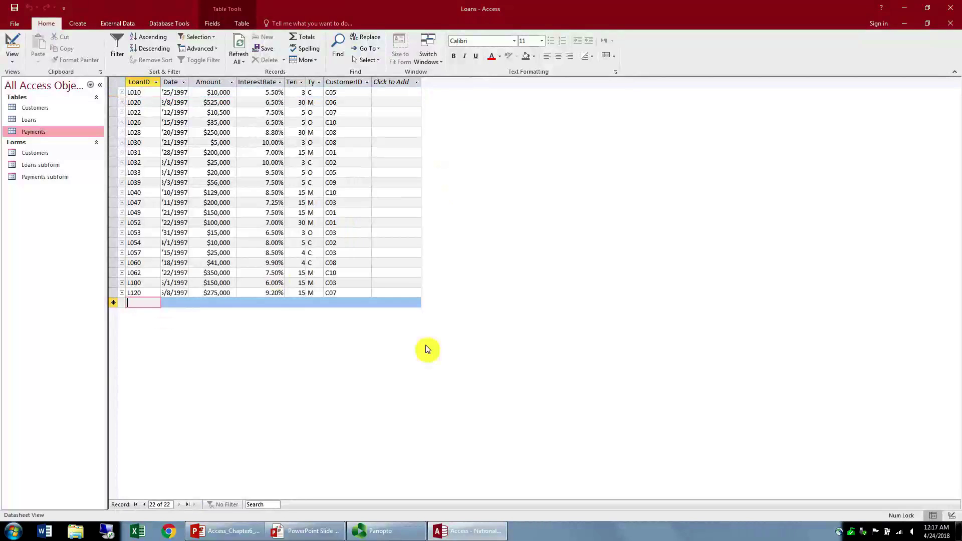
pyautogui.write('l999')
pyautogui.press('Tab')
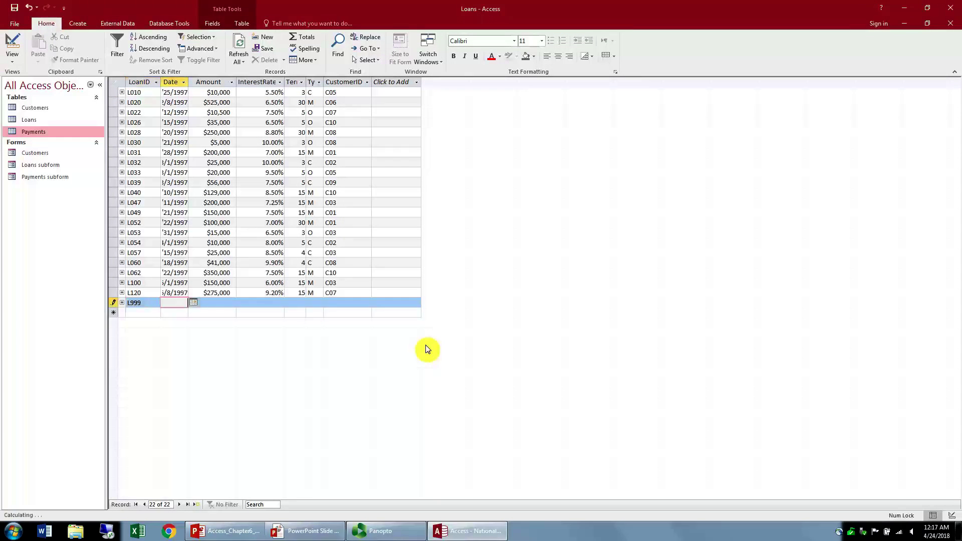
pyautogui.write('1/1/2018')
pyautogui.press('Tab')
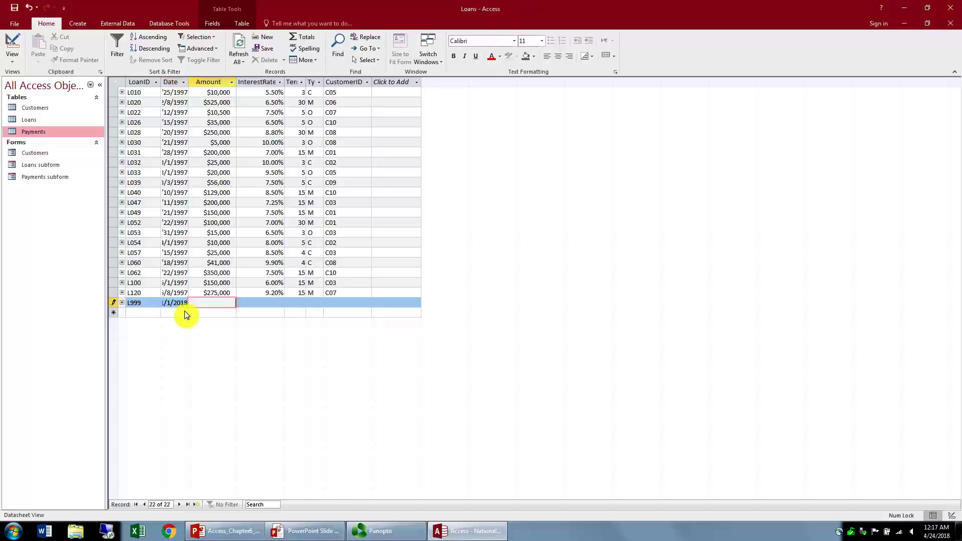
pyautogui.write('1000000')
pyautogui.press('Tab')
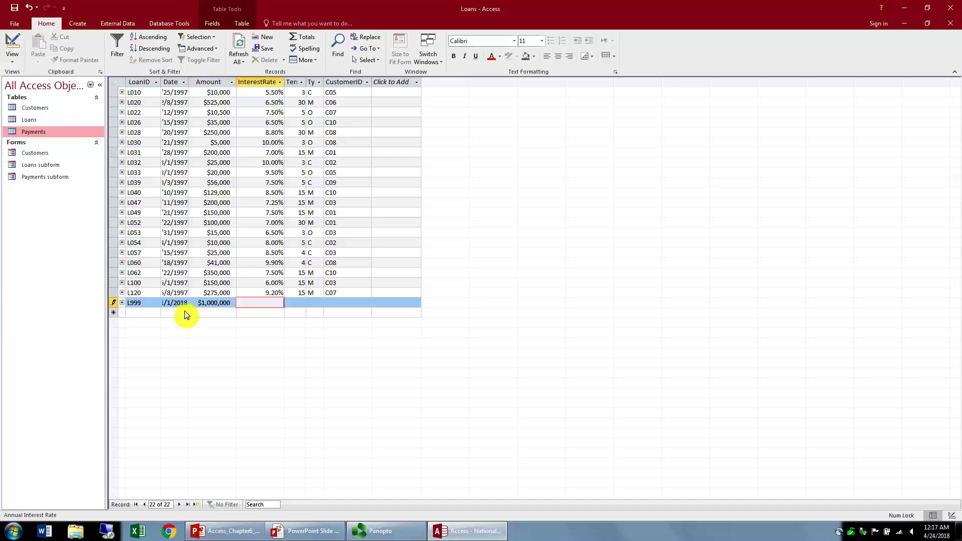
pyautogui.write('.01')
pyautogui.press('Tab')
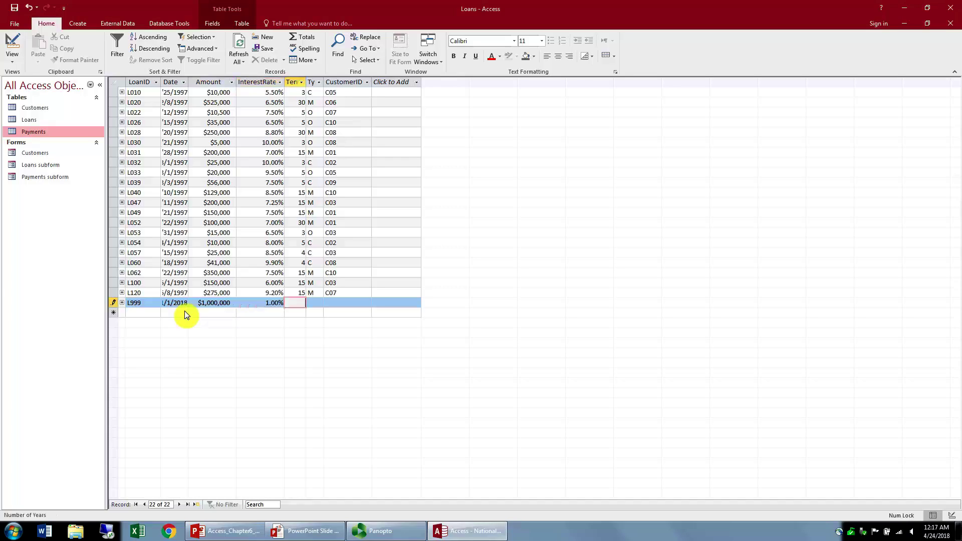
# Step: Give loan L999 a term of 30 and type M, and try to save it with a nonexistent customer's ID
pyautogui.write('30')
pyautogui.press('Tab')
pyautogui.write('M')
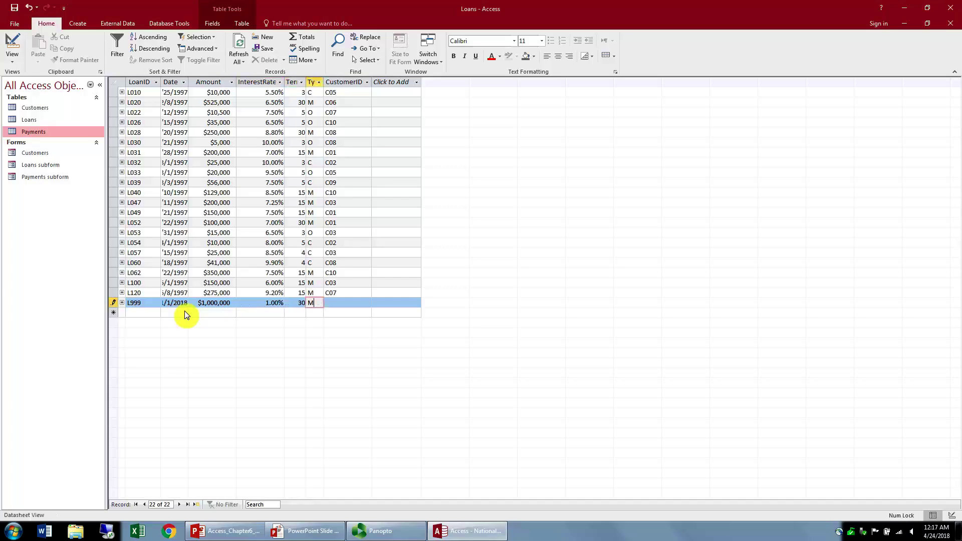
pyautogui.press('Tab')
pyautogui.write('C')
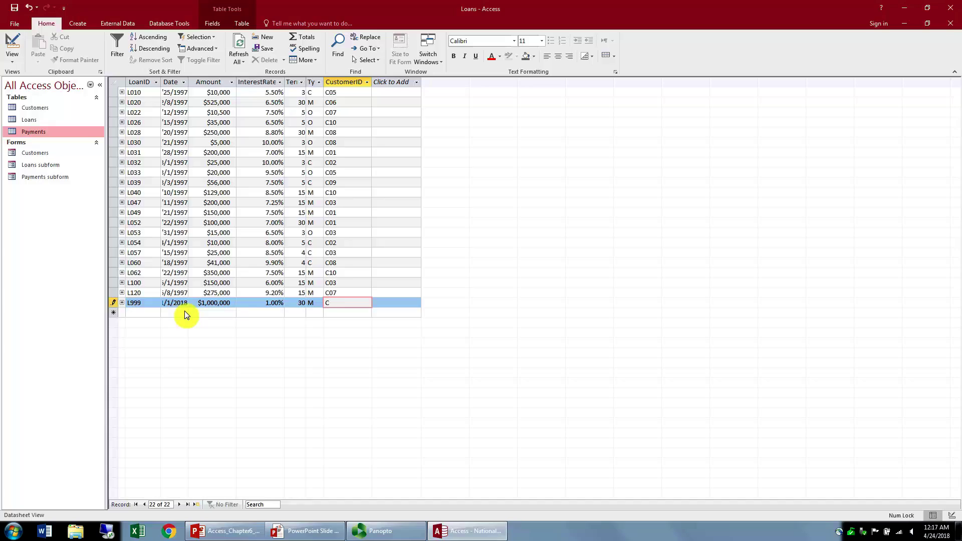
pyautogui.write('99')
pyautogui.click(187, 314)
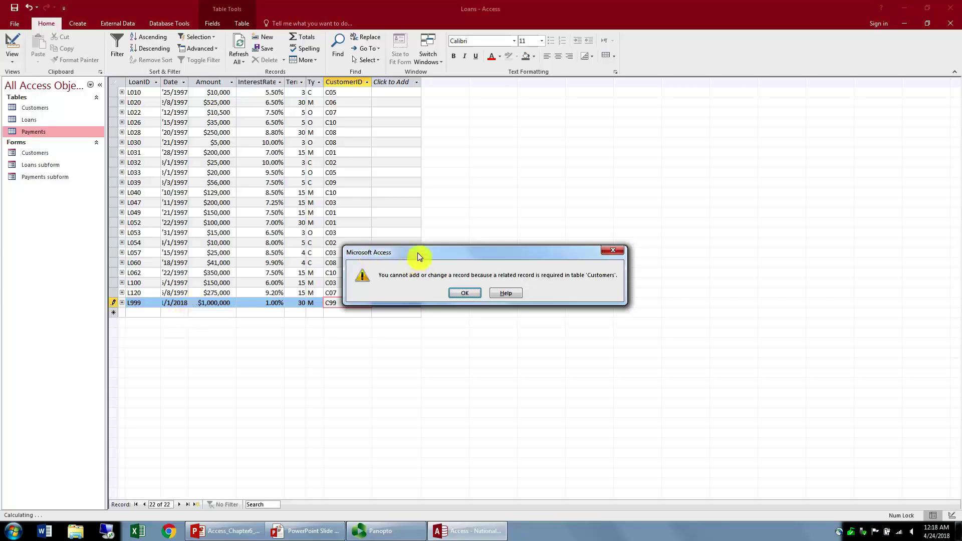
pyautogui.moveTo(417, 252); pyautogui.dragTo(441, 249)
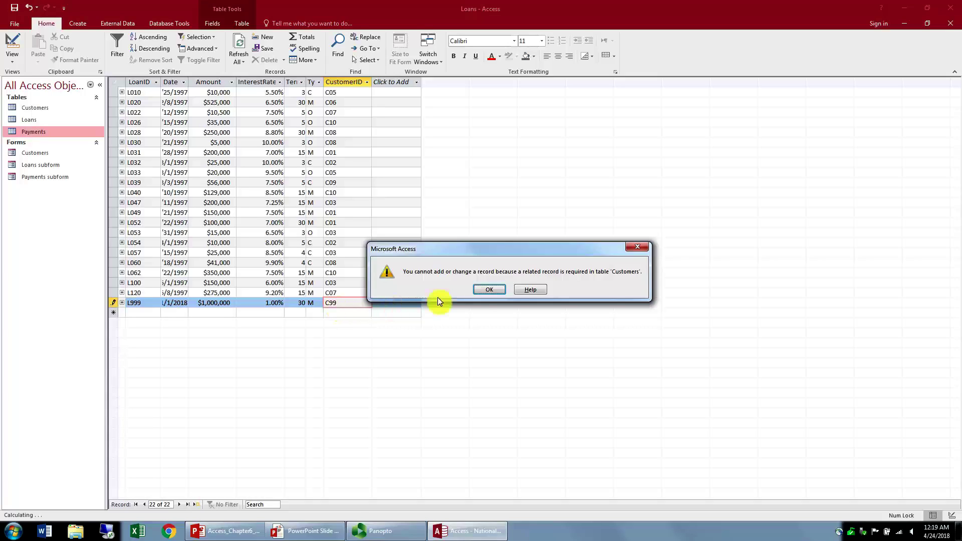
pyautogui.click(489, 290)
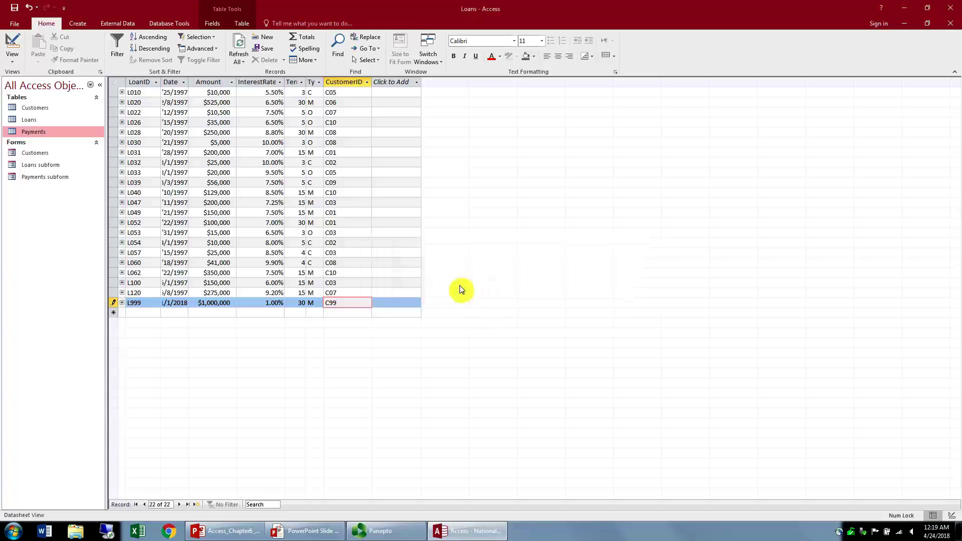
# Step: Replace loan L999's CustomerID with the same customer ID as loan L120 and save the record
pyautogui.press('BackSpace')
pyautogui.press('BackSpace')
pyautogui.press('BackSpace')
pyautogui.write('07')
pyautogui.press('Home')
pyautogui.write('c')
pyautogui.press('Down')
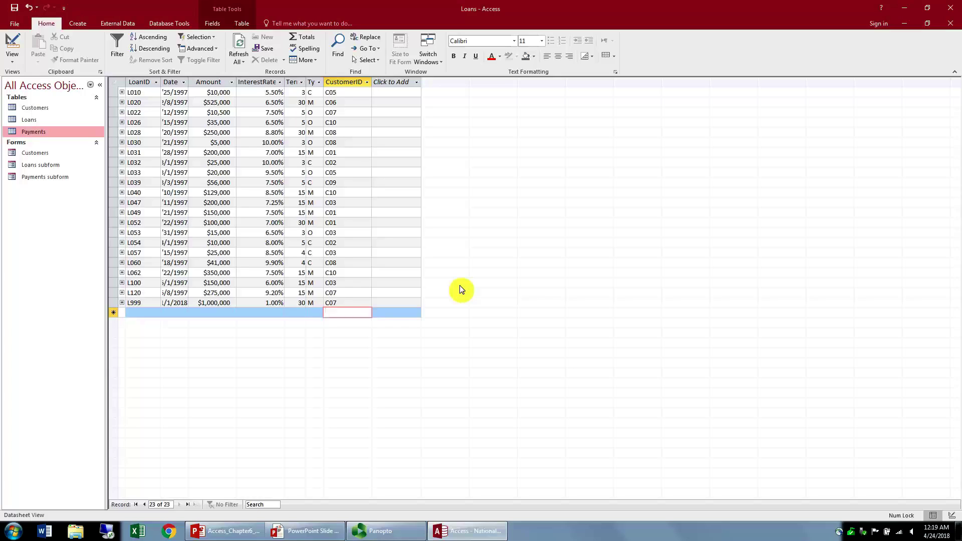
# Step: Restore the Loans window, align the Payments window level with it, and bring Customers to the front
pyautogui.click(927, 24)
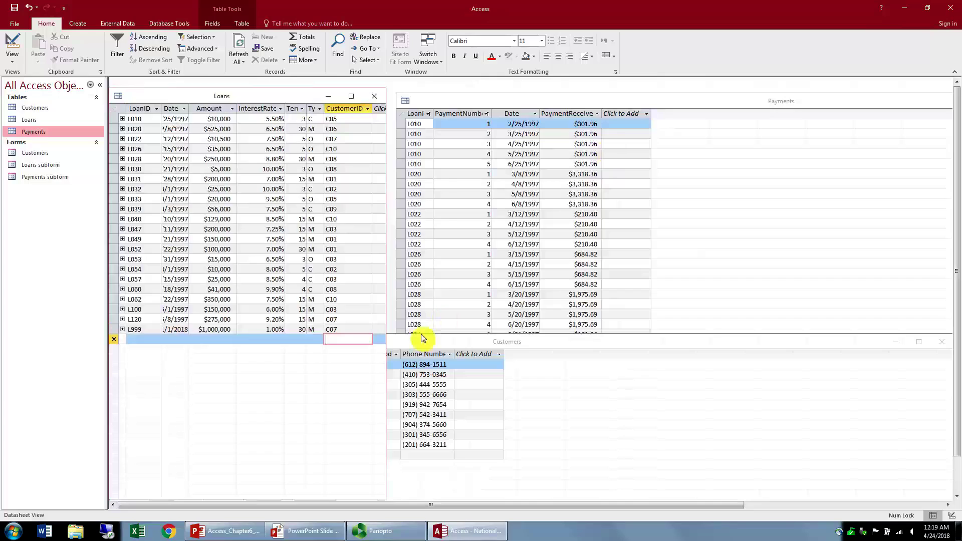
pyautogui.click(441, 343)
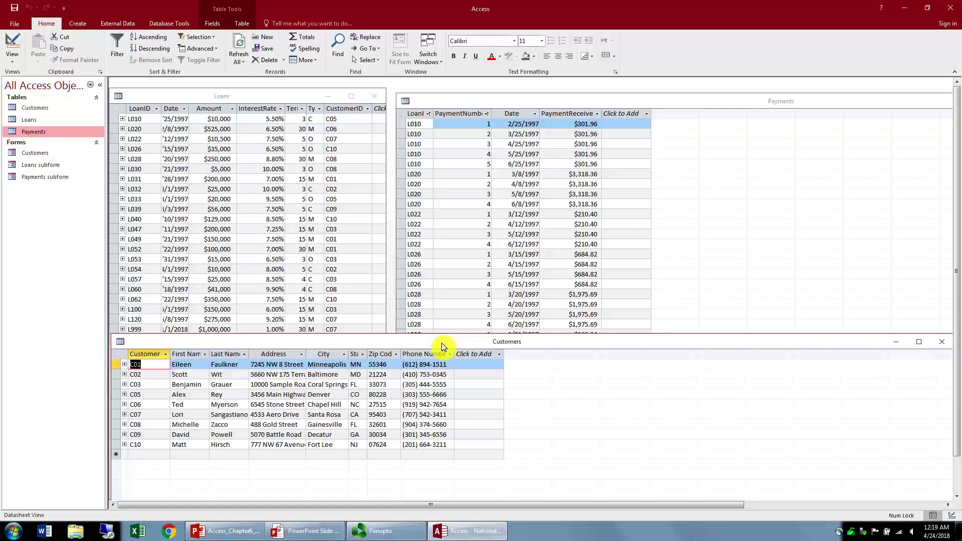
pyautogui.click(555, 102)
pyautogui.moveTo(555, 101); pyautogui.dragTo(554, 97)
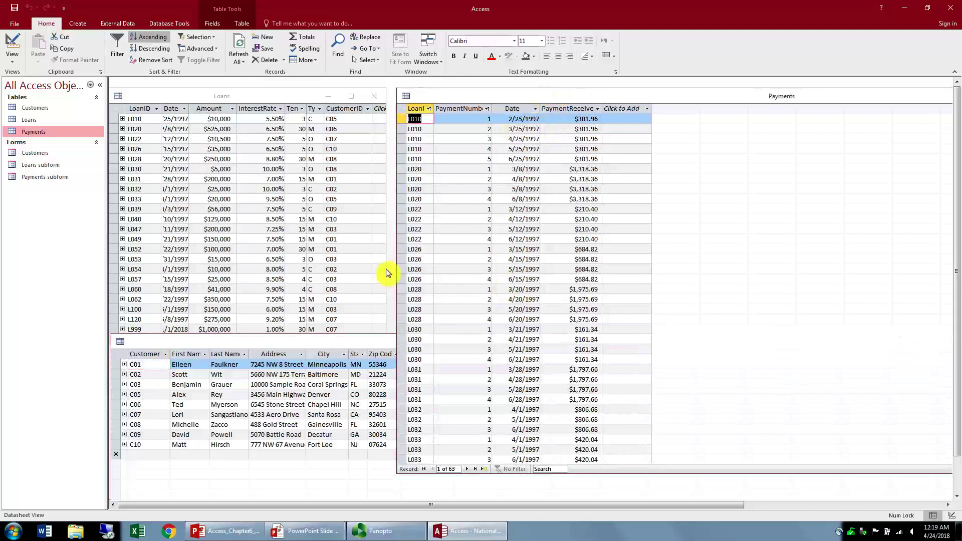
pyautogui.click(349, 343)
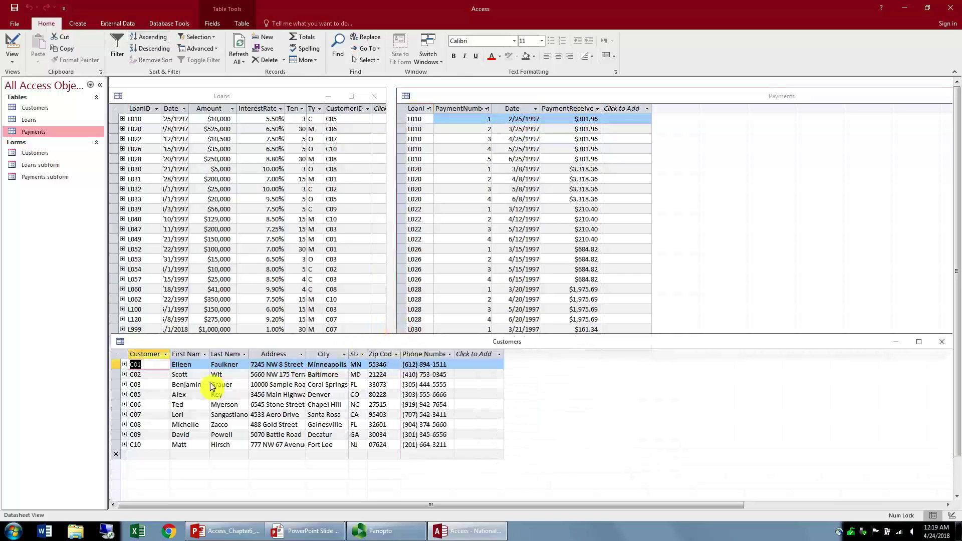
# Step: Locate the third customer's ID in Customers and examine the loans in Loans that carry the same ID
pyautogui.click(147, 384)
pyautogui.click(149, 388)
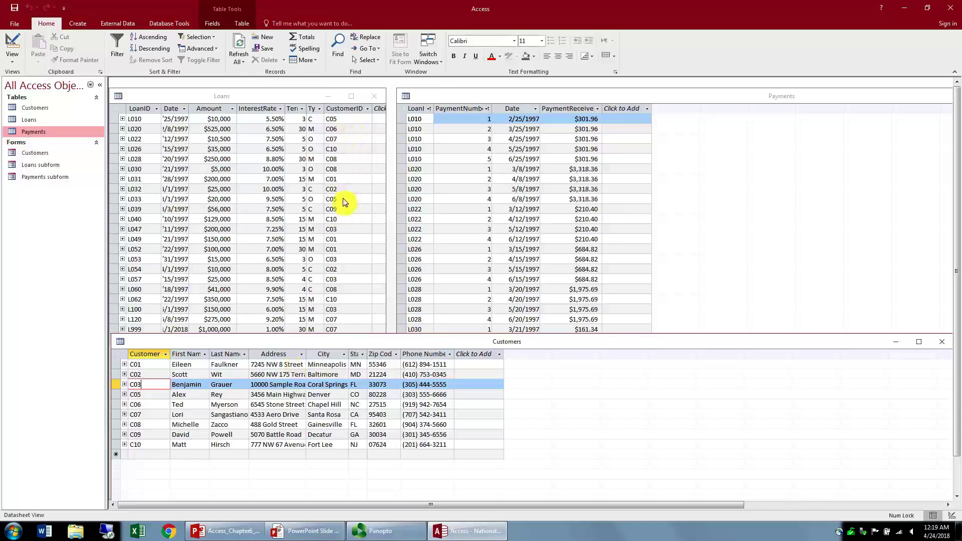
pyautogui.click(343, 229)
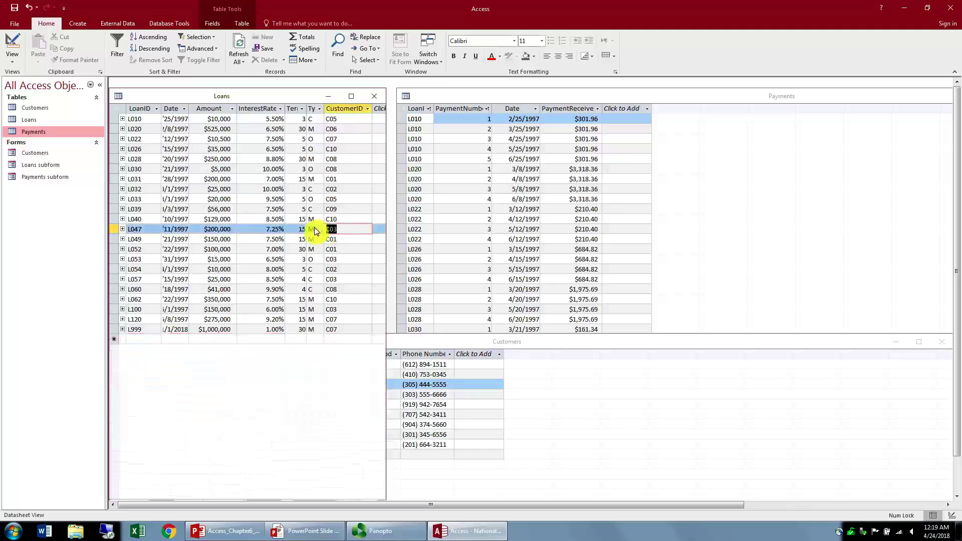
pyautogui.click(333, 279)
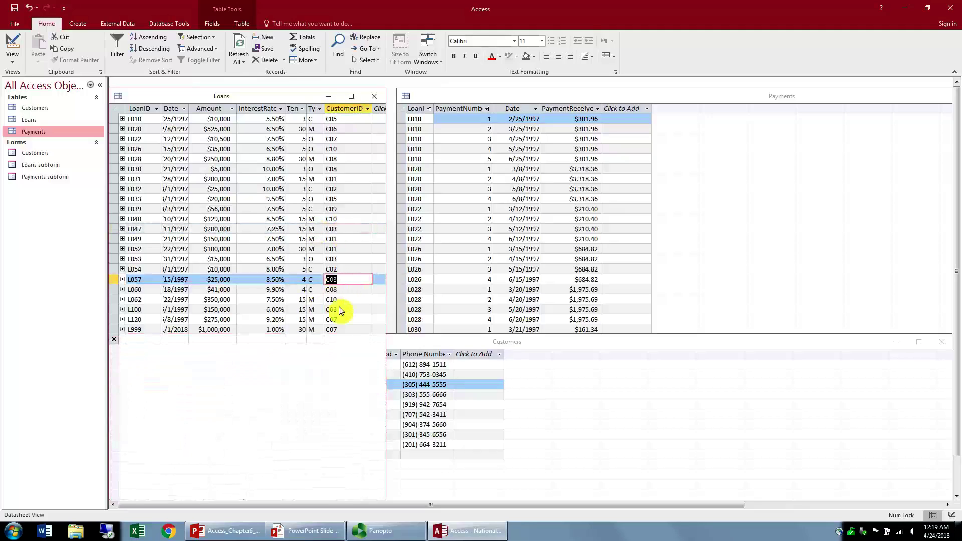
pyautogui.click(333, 310)
pyautogui.click(530, 343)
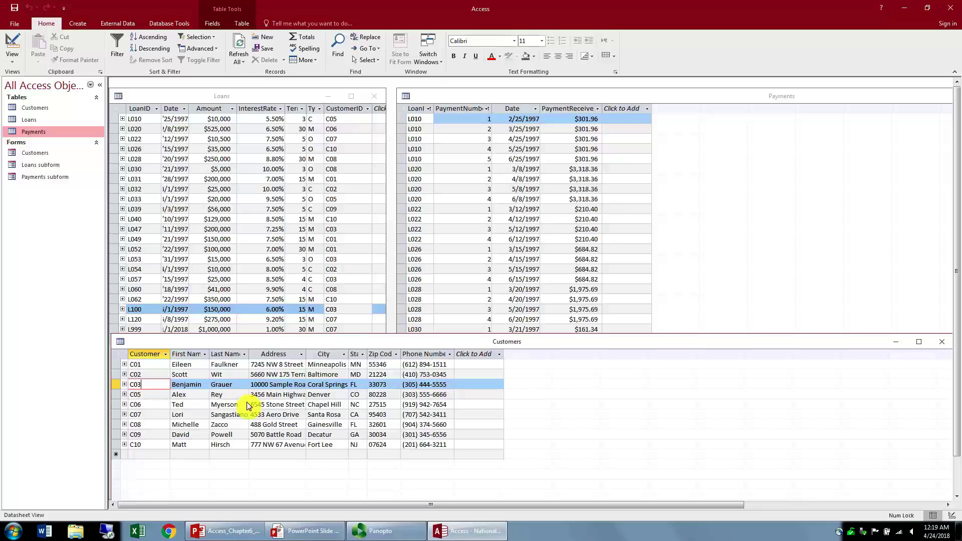
# Step: Increase the third customer's ID by one and re-enter the following customer's own ID
pyautogui.press('BackSpace')
pyautogui.write('4')
pyautogui.doubleClick(157, 396)
pyautogui.write('c05')
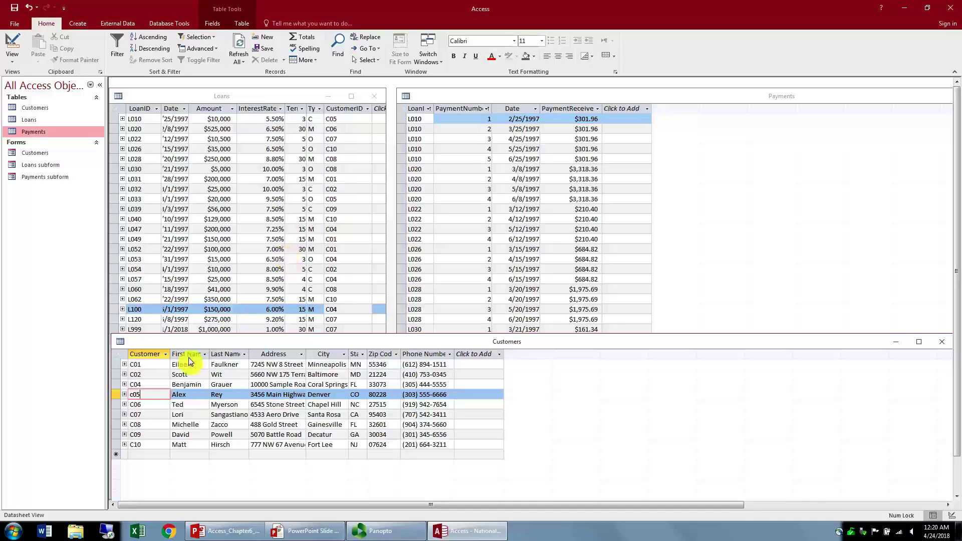
# Step: Delete the third customer's record from Customers together with its related loans and payments
pyautogui.click(120, 385)
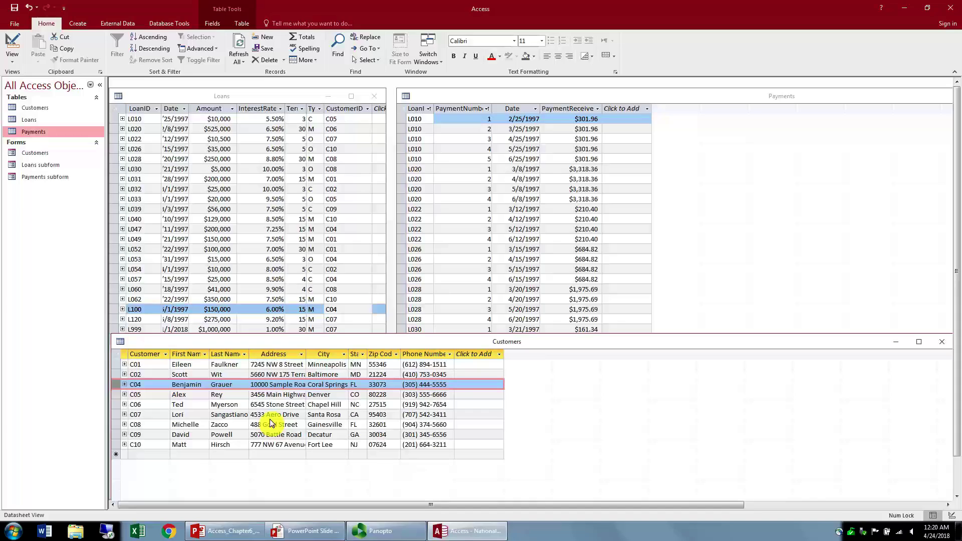
pyautogui.press('Delete')
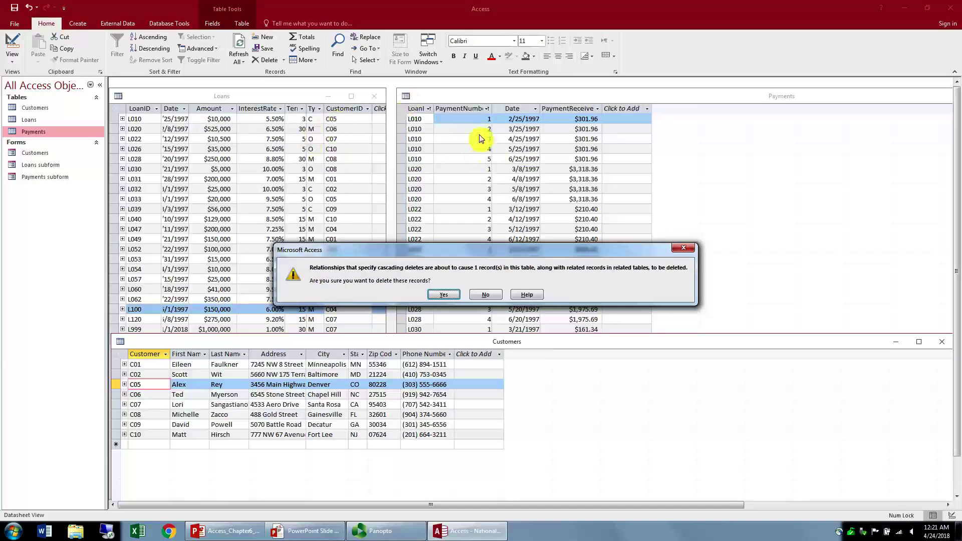
pyautogui.click(436, 295)
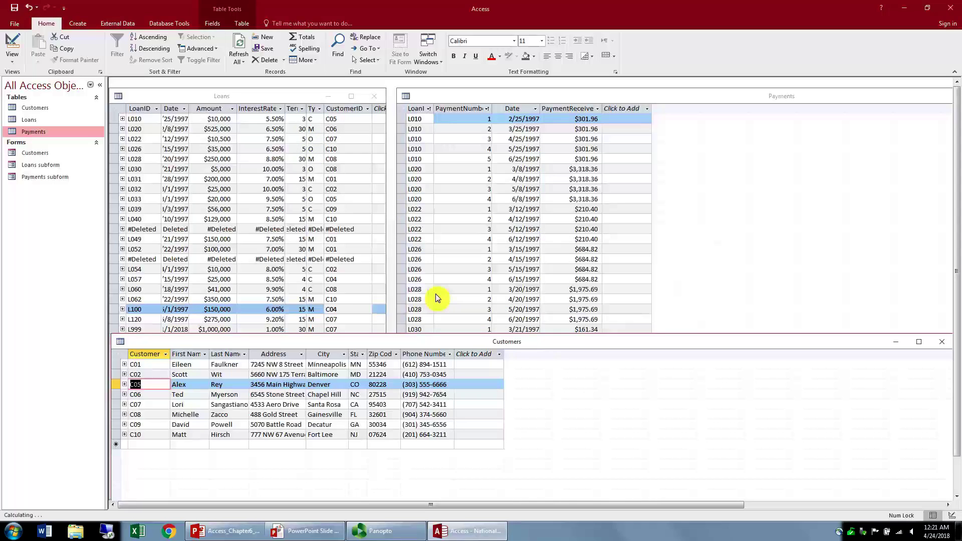
# Step: Examine the Loans and Payments tables for the records removed by the cascading delete
pyautogui.click(320, 98)
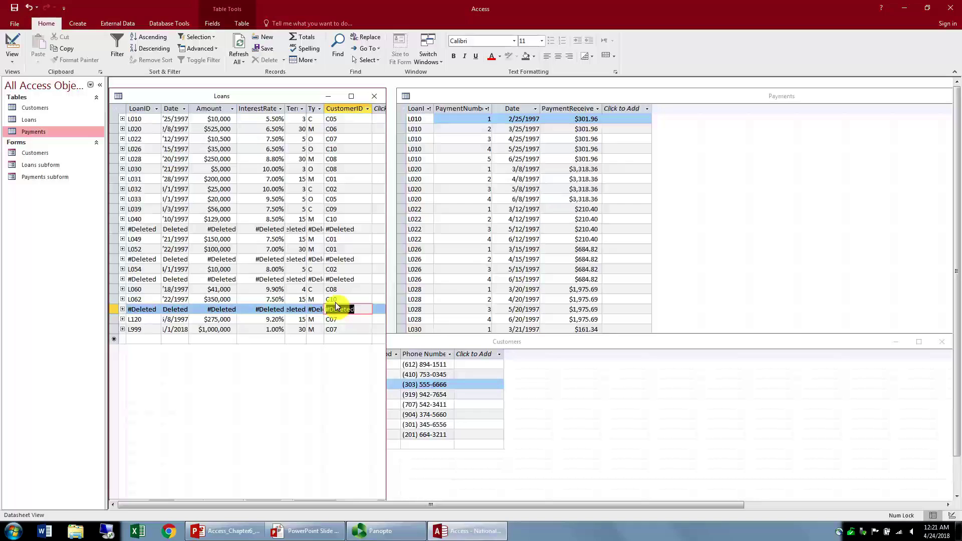
pyautogui.click(569, 95)
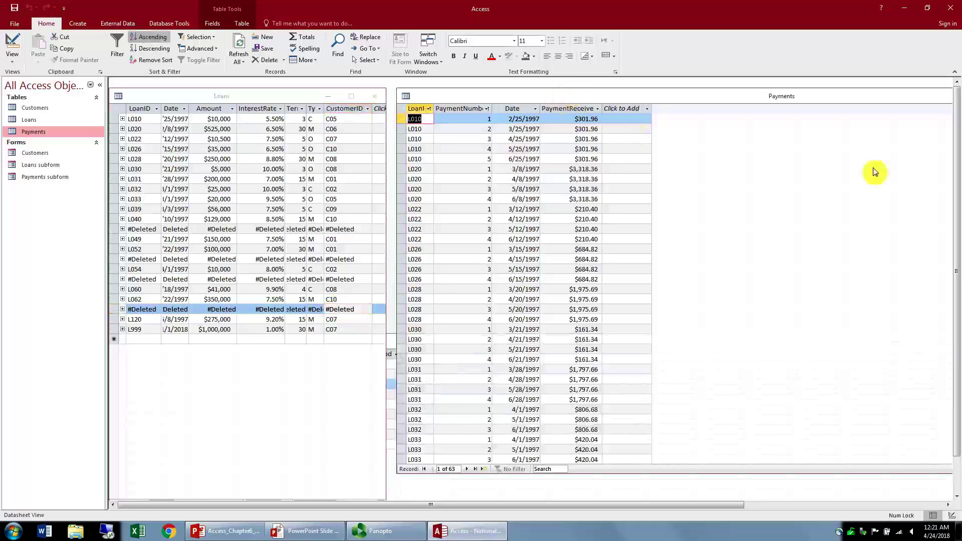
pyautogui.scroll(-11, 713, 268)
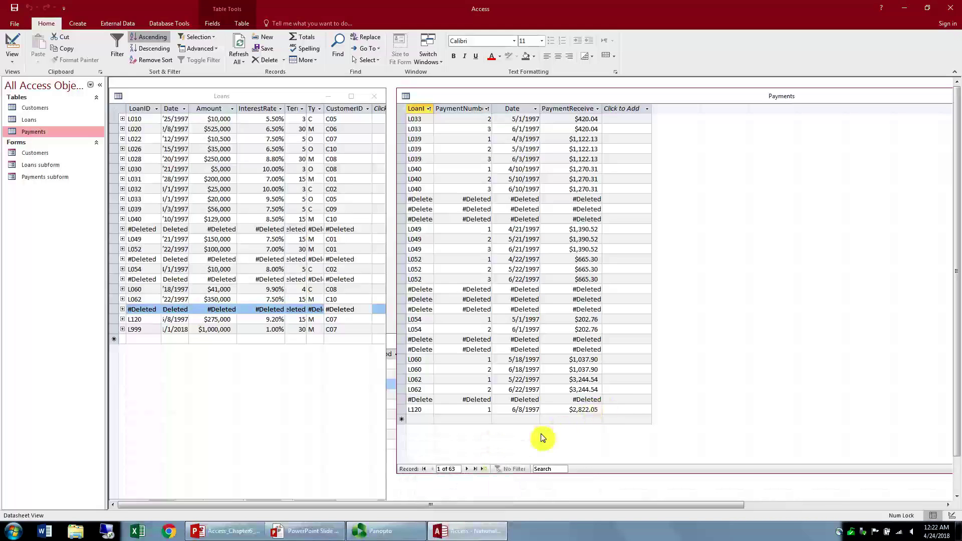
# Step: Close the Payments, Loans and Customers tables
pyautogui.doubleClick(405, 96)
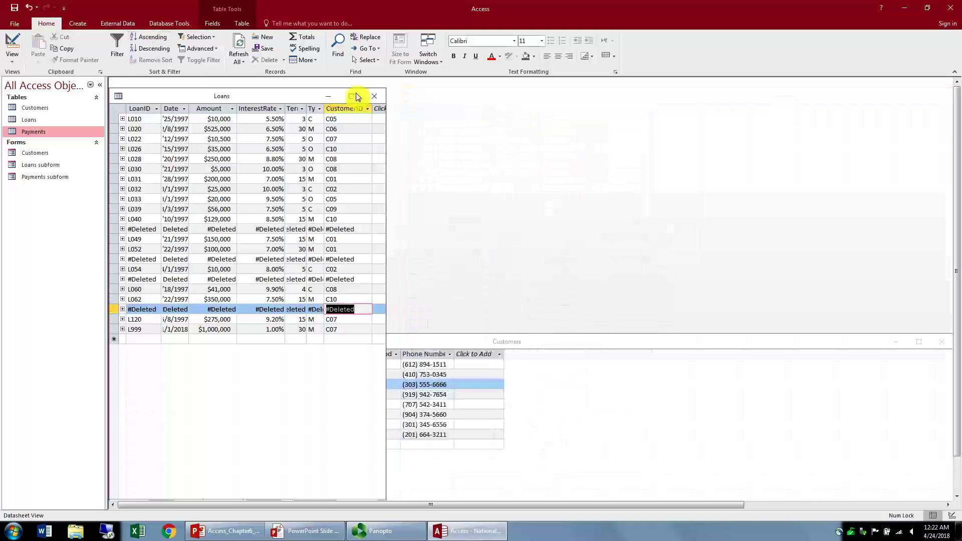
pyautogui.doubleClick(118, 95)
pyautogui.moveTo(389, 340); pyautogui.dragTo(395, 100)
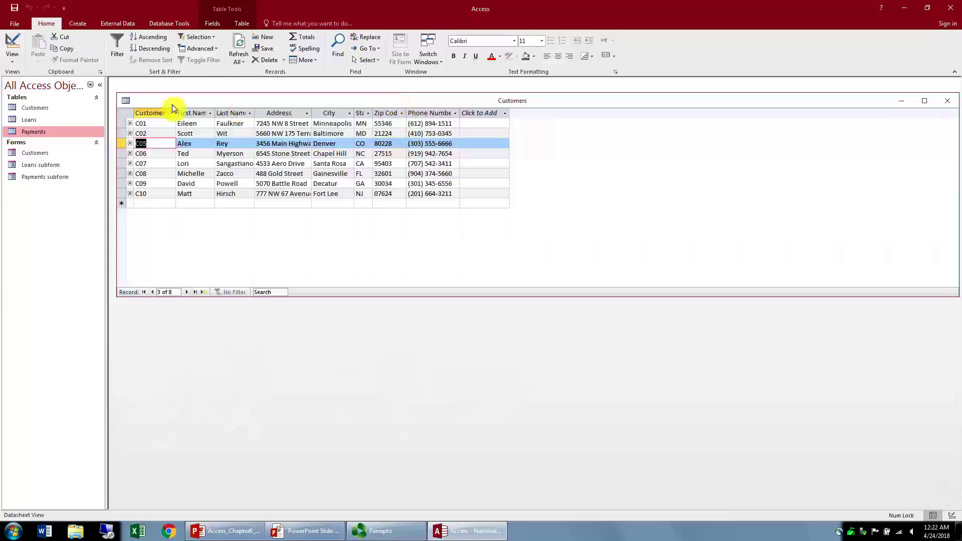
pyautogui.doubleClick(125, 99)
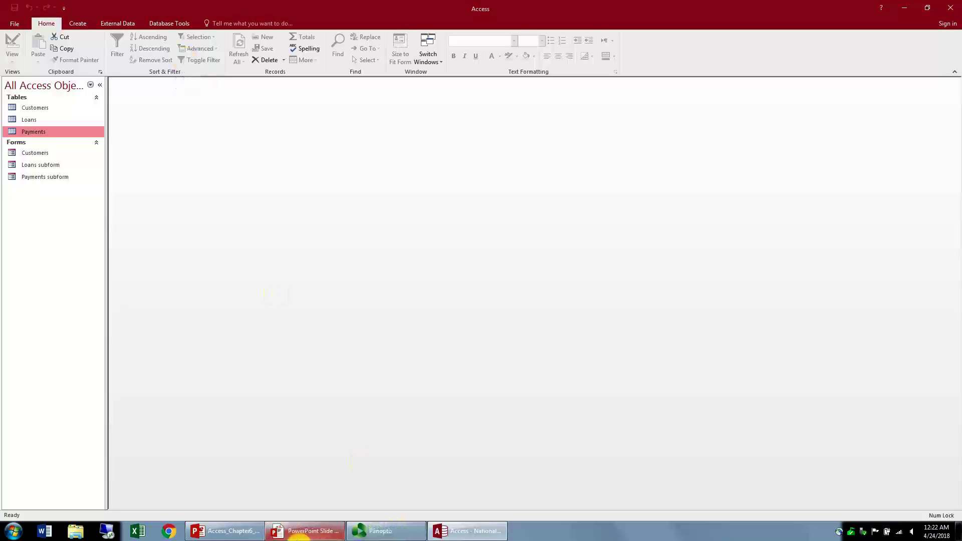
pyautogui.click(311, 531)
pyautogui.click(398, 451)
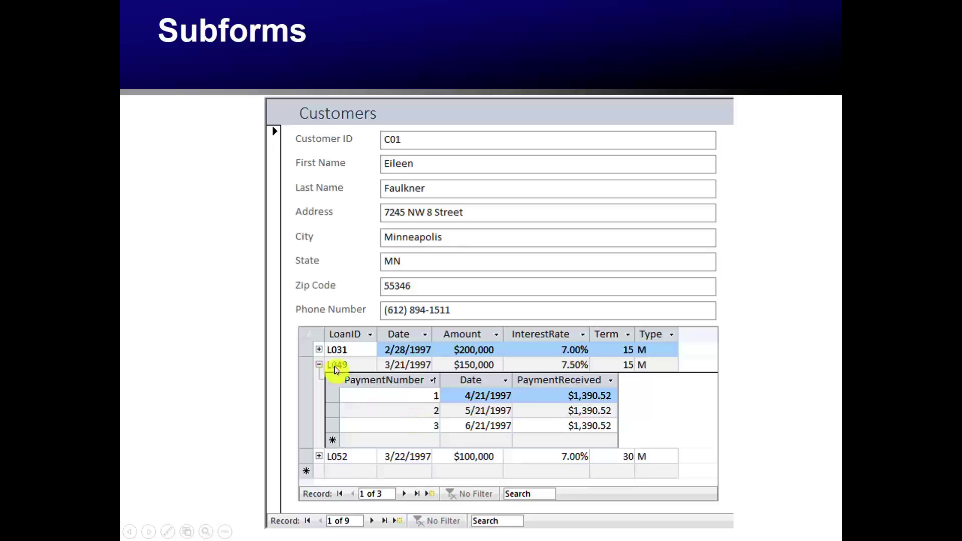
pyautogui.click(418, 415)
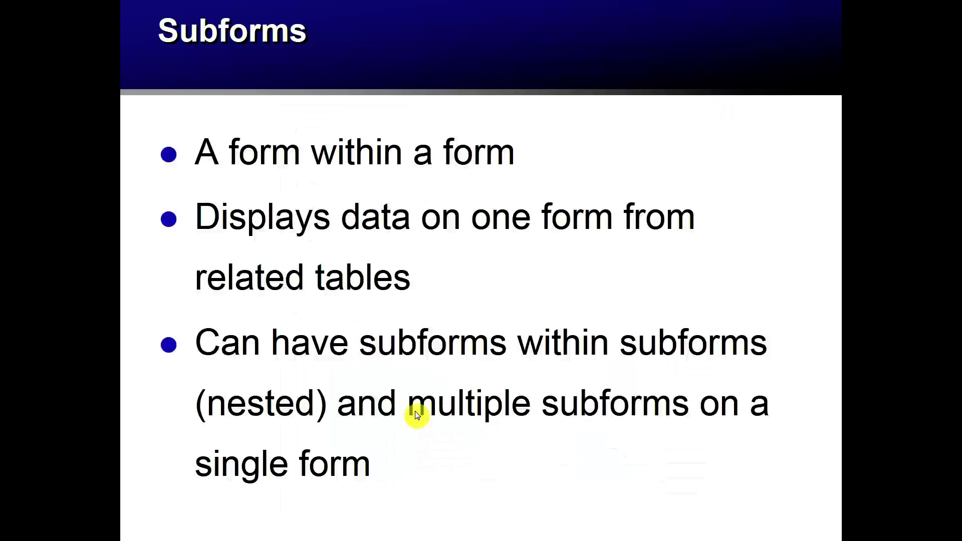
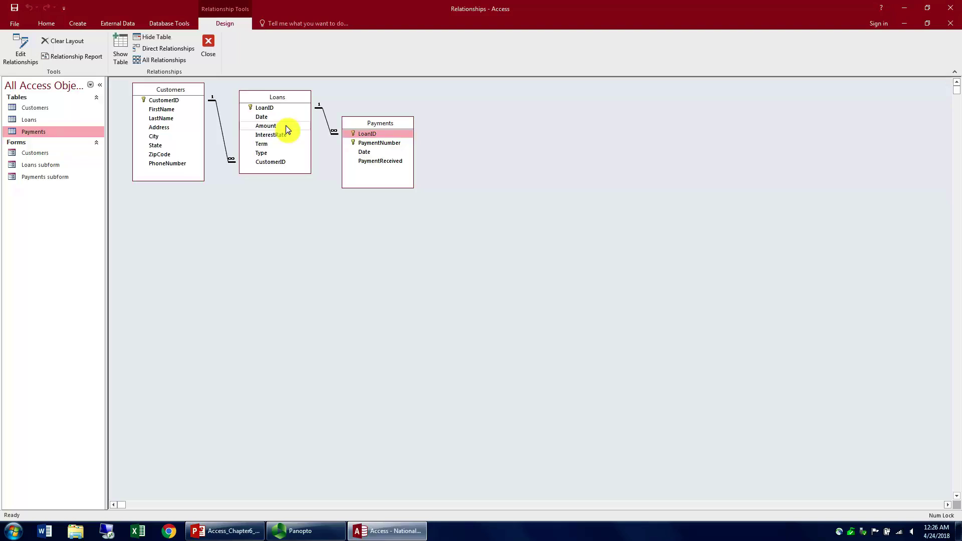
# Step: Close the relationships layout
pyautogui.click(215, 48)
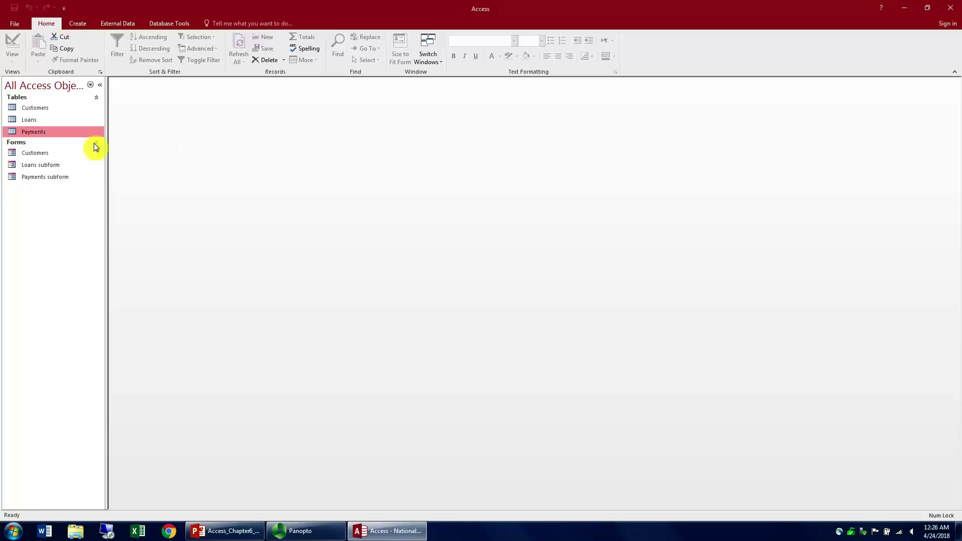
# Step: Open the existing Customers form to examine its nested loans and payments subforms, and close it
pyautogui.doubleClick(49, 153)
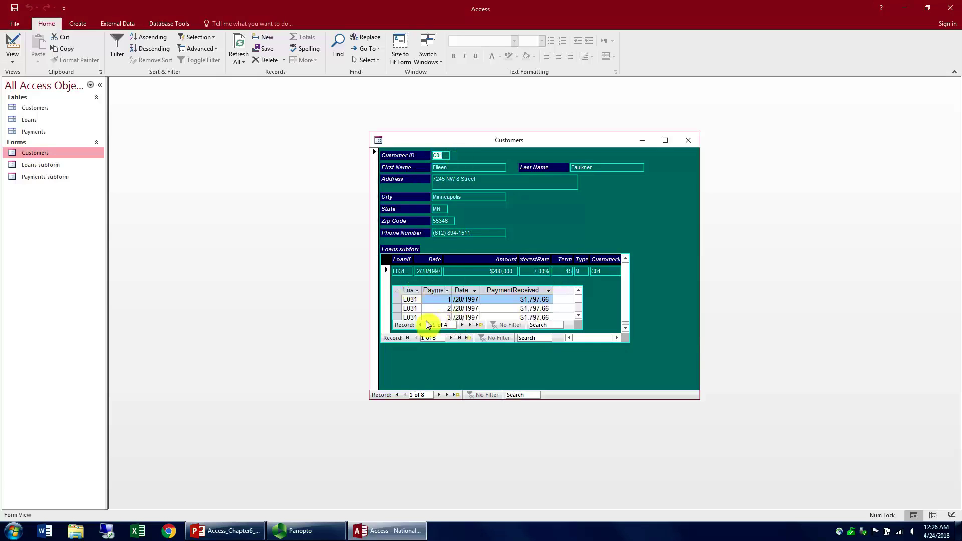
pyautogui.click(687, 143)
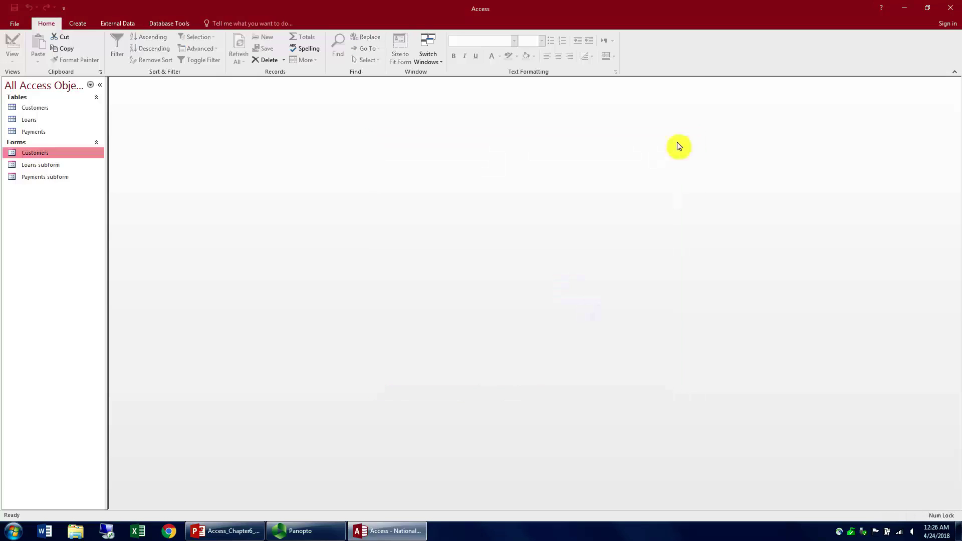
# Step: Start a new form with the Form Wizard and include all fields from the Customers and Loans tables
pyautogui.click(83, 21)
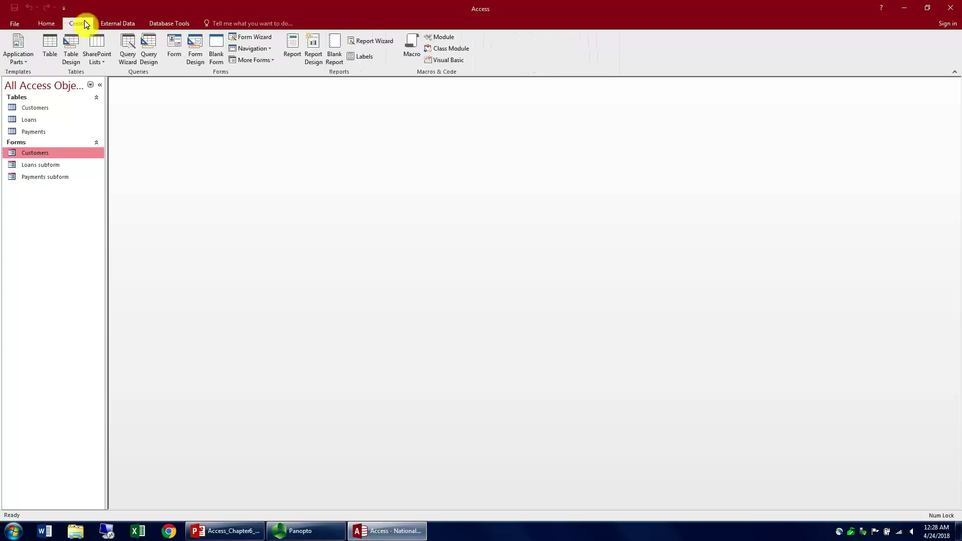
pyautogui.click(259, 37)
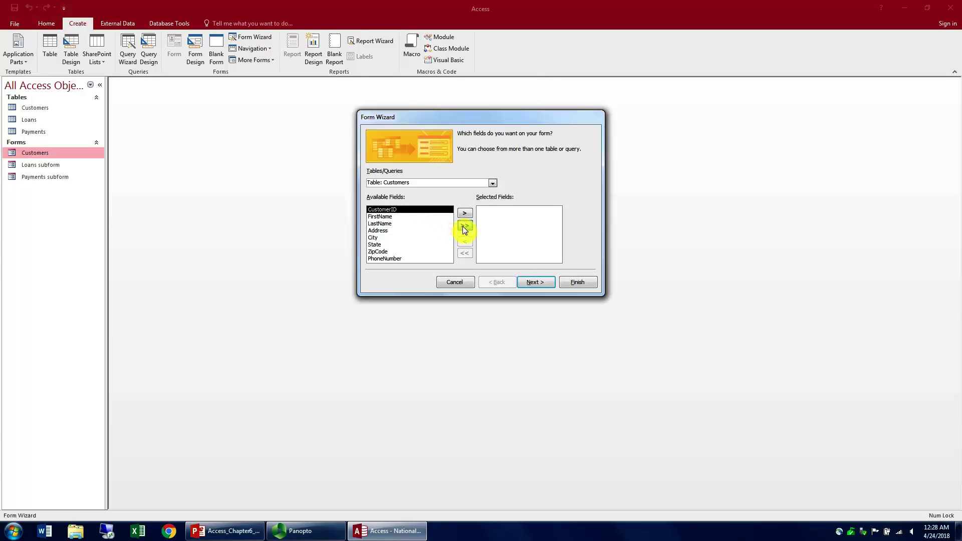
pyautogui.click(464, 226)
pyautogui.click(493, 184)
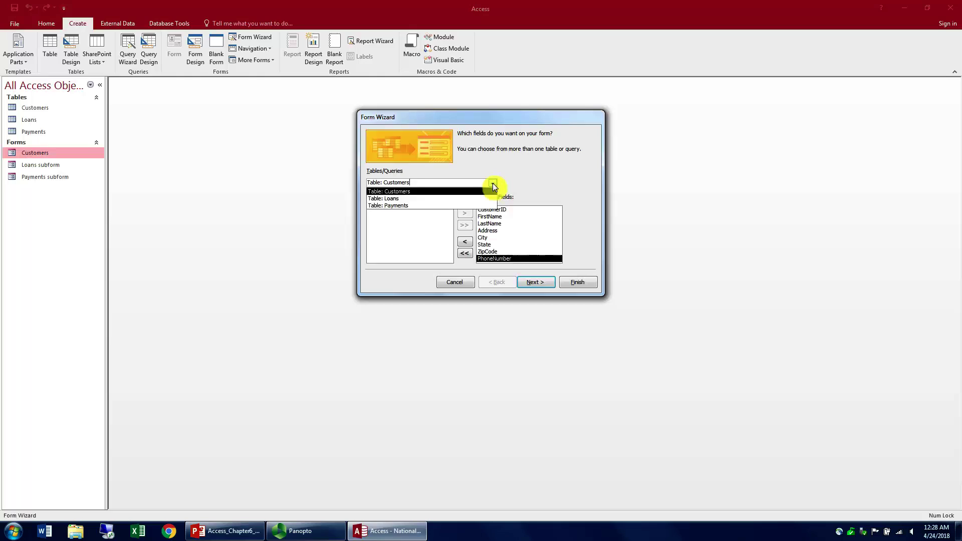
pyautogui.click(475, 198)
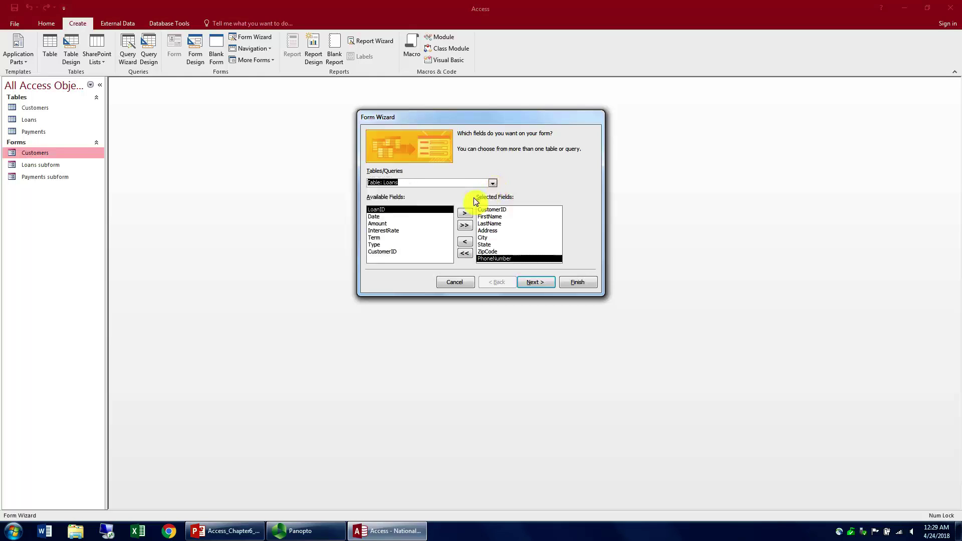
pyautogui.click(464, 225)
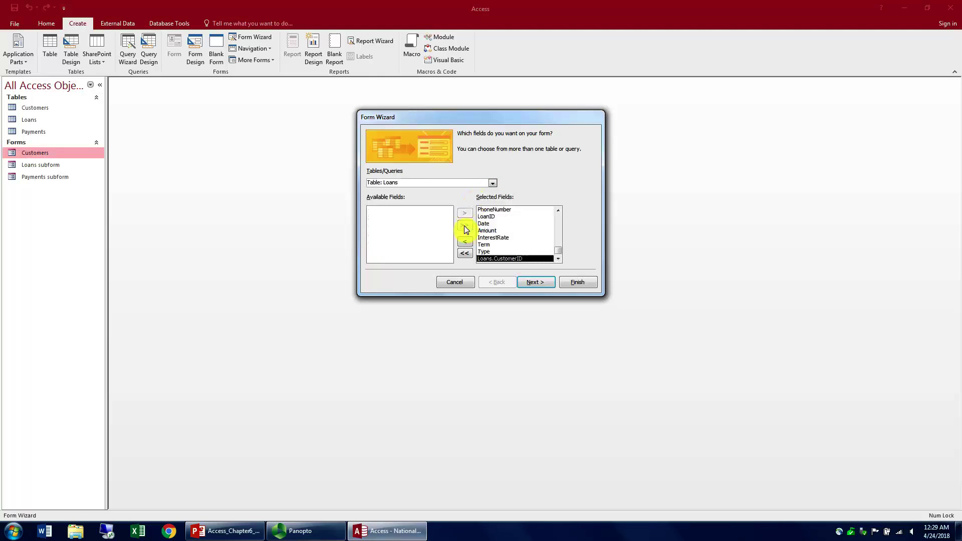
# Step: Compare the wizard's view options, keep the data viewed by Customers as a form with subform(s), and accept the subform layout
pyautogui.click(533, 282)
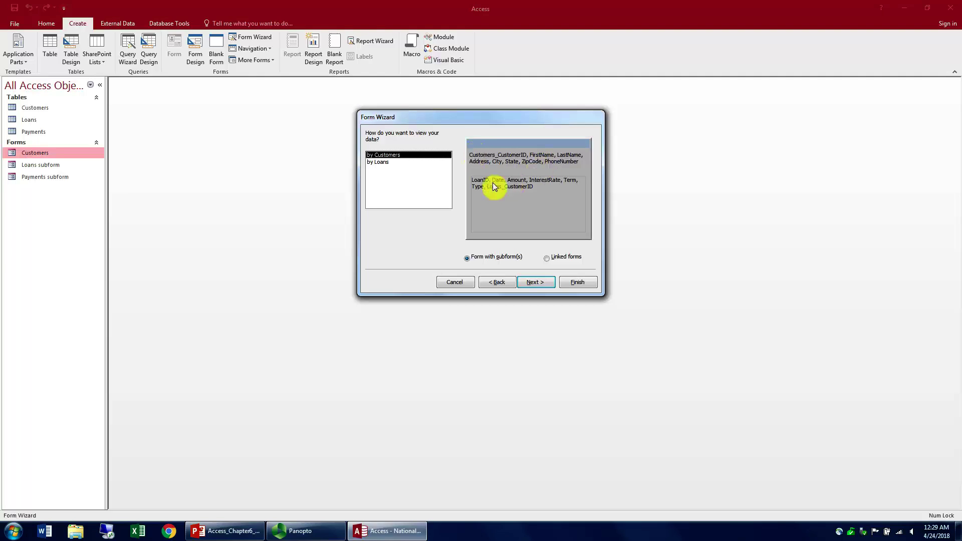
pyautogui.click(376, 161)
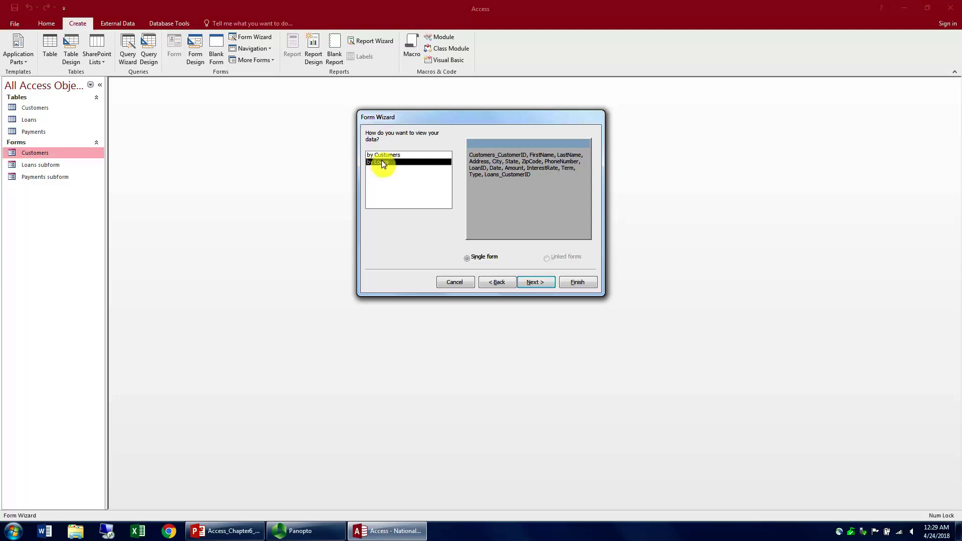
pyautogui.click(383, 156)
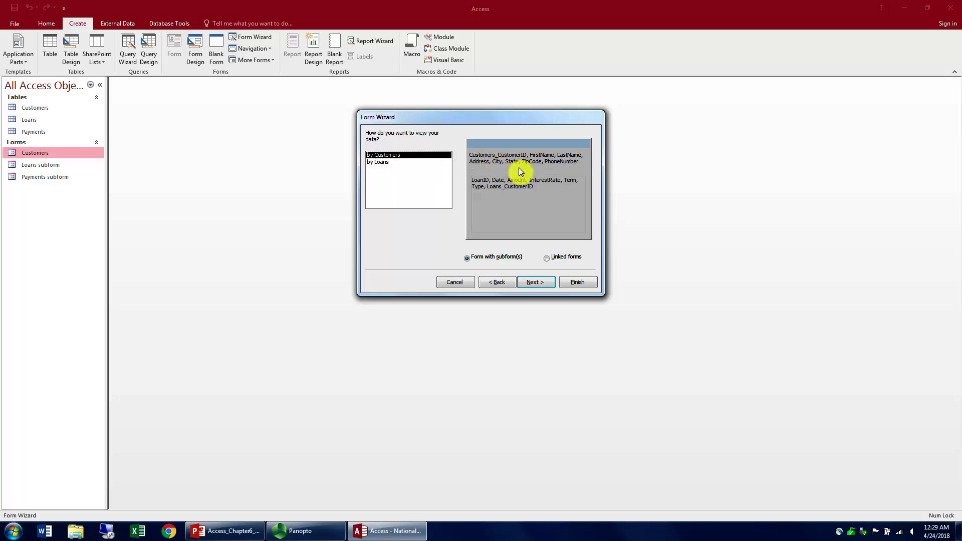
pyautogui.click(546, 259)
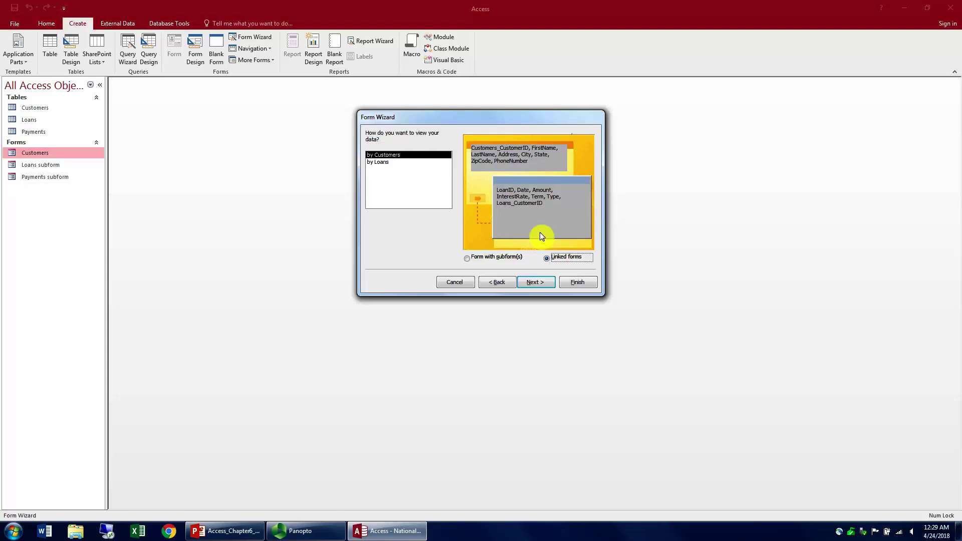
pyautogui.click(469, 258)
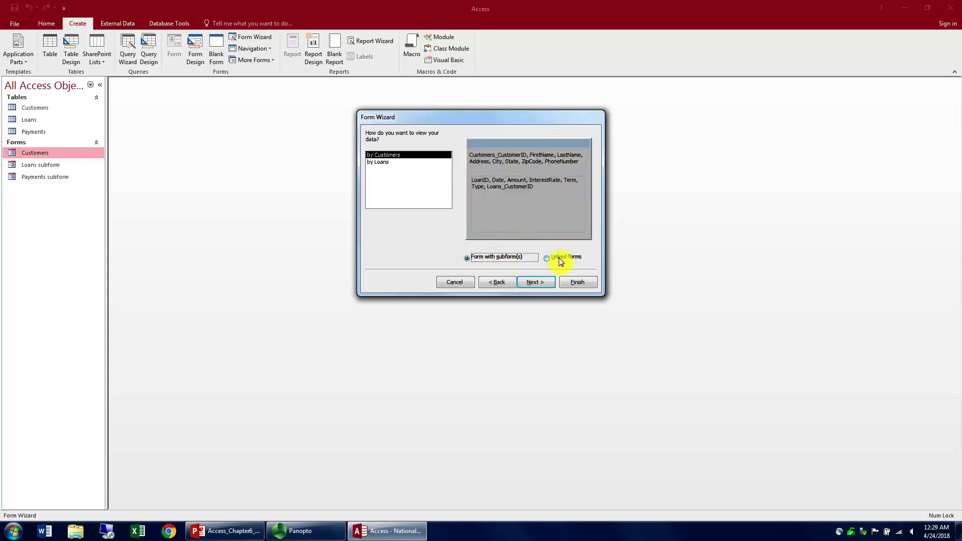
pyautogui.click(535, 282)
pyautogui.click(535, 282)
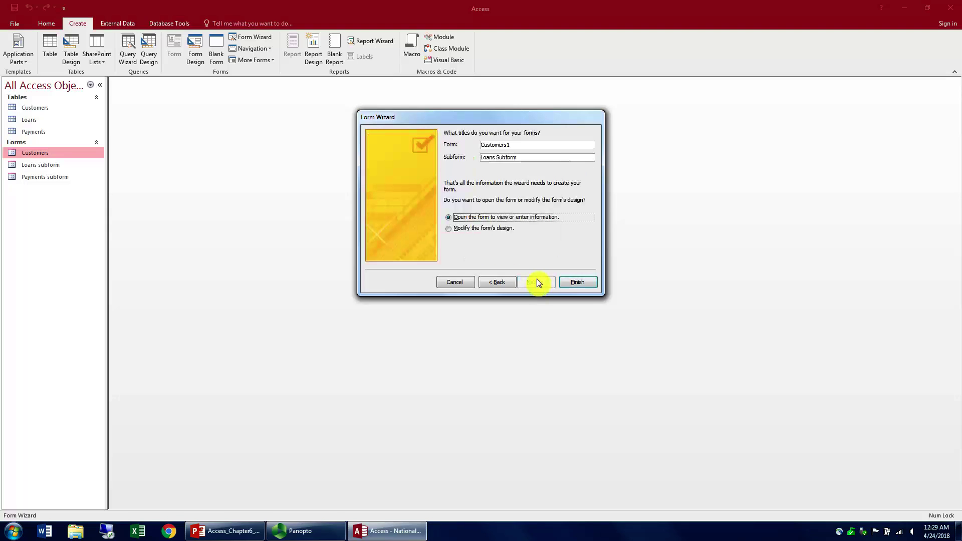
# Step: Title the subform Loans Subform1, keep Customers1 as the form title, and finish the wizard with the form opened for viewing
pyautogui.click(531, 159)
pyautogui.write('1')
pyautogui.moveTo(517, 144); pyautogui.dragTo(465, 157)
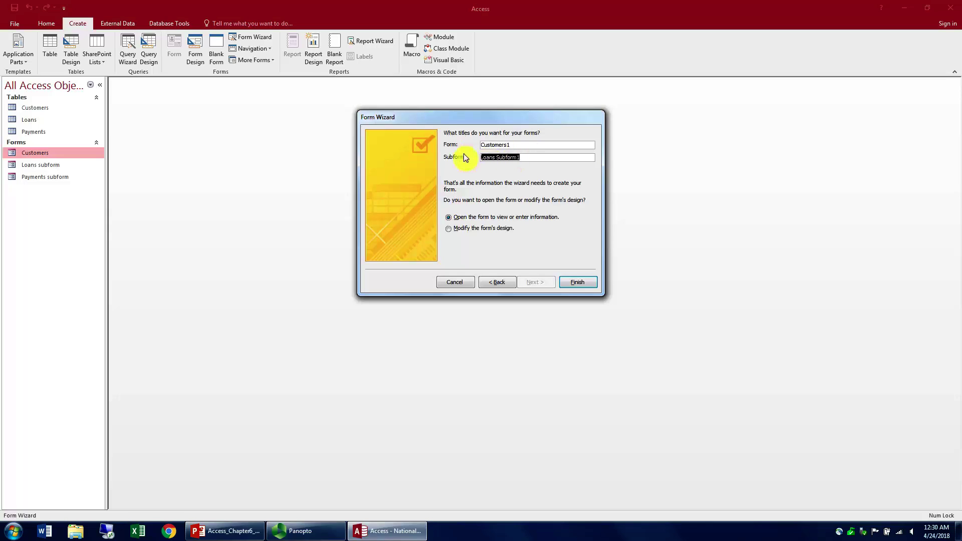
pyautogui.click(576, 282)
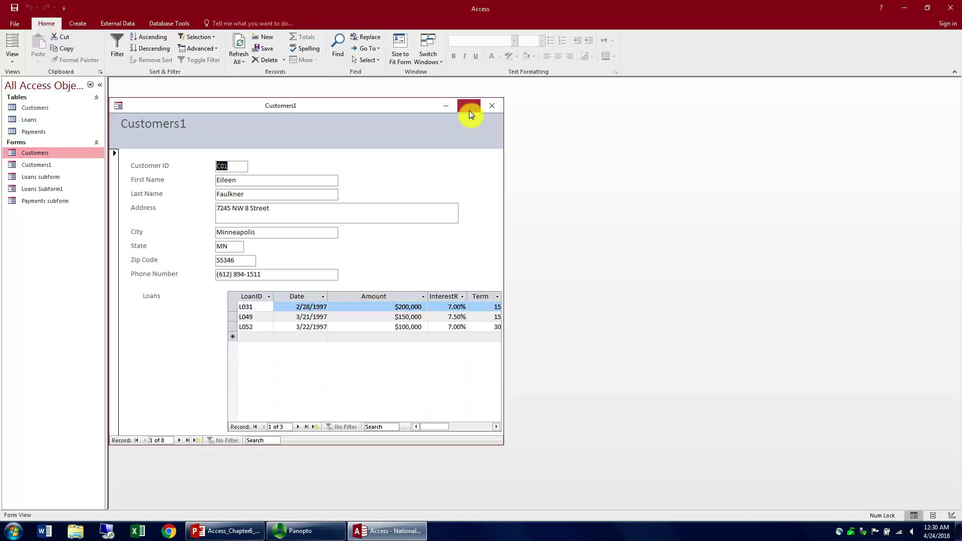
# Step: Maximize the Customers1 form and browse through the first five customer records with their related loans
pyautogui.click(468, 107)
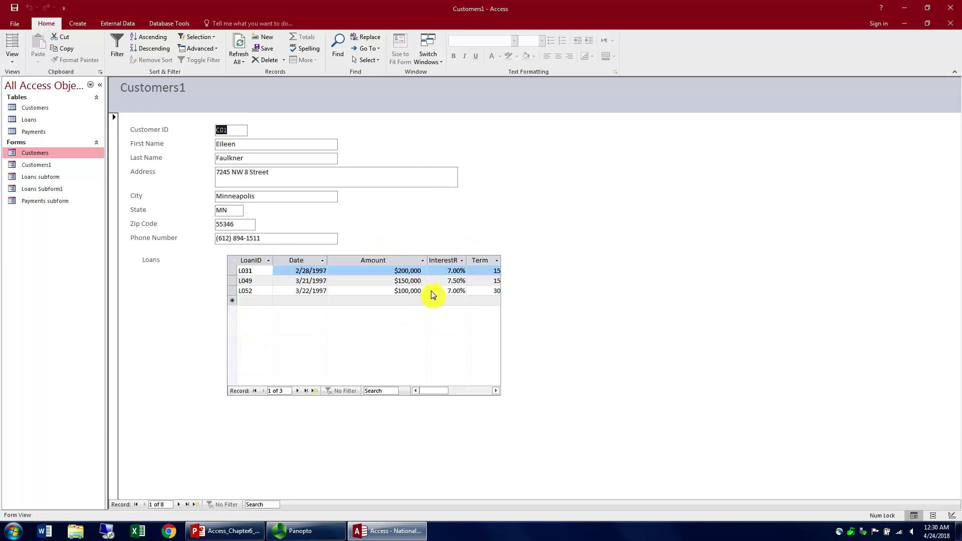
pyautogui.click(181, 505)
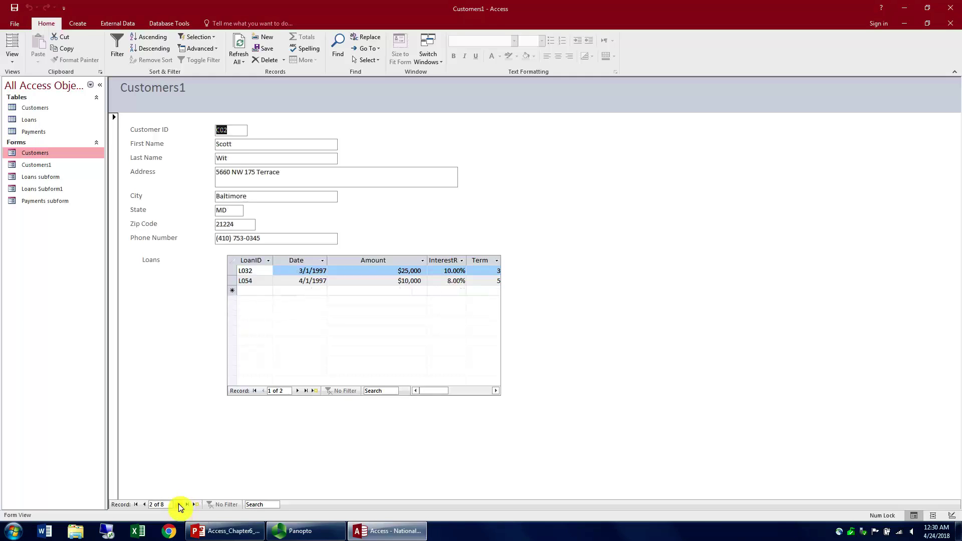
pyautogui.click(181, 505)
pyautogui.click(180, 504)
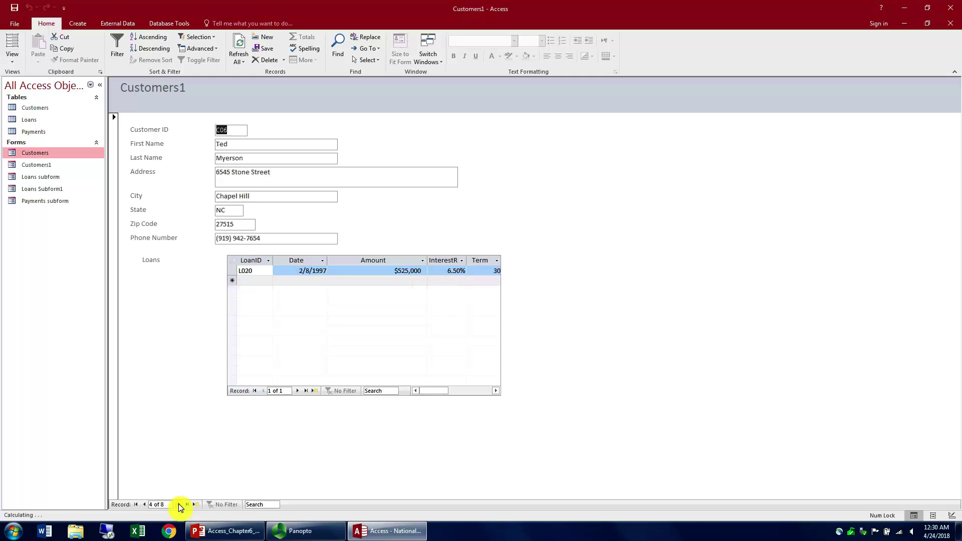
pyautogui.click(181, 505)
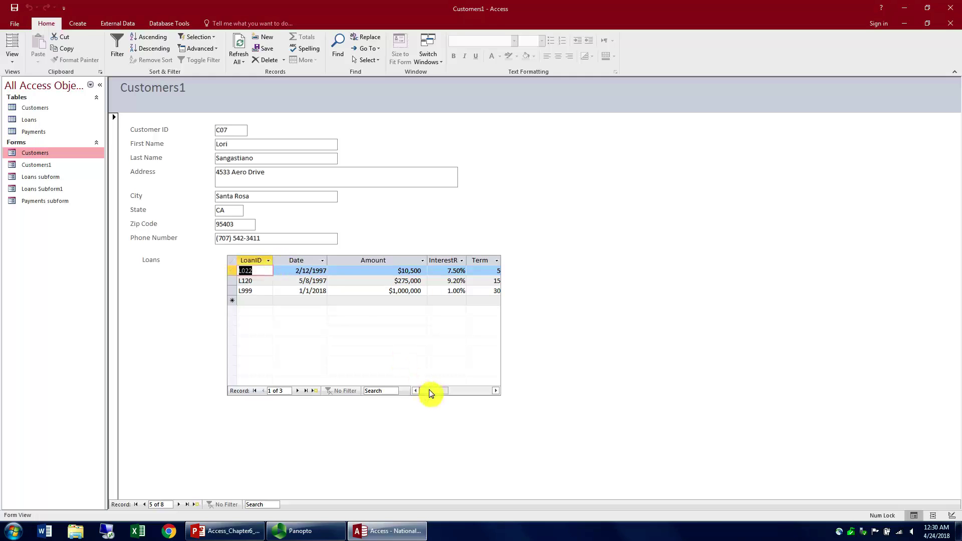
# Step: Hide the CustomerID column in the loans subform datasheet and fit the Type column to its heading
pyautogui.moveTo(430, 391); pyautogui.dragTo(458, 393)
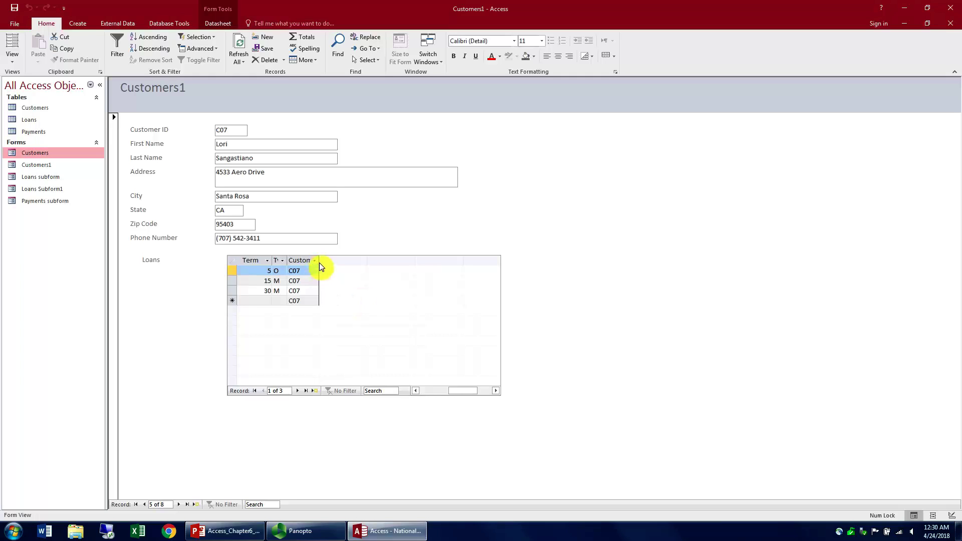
pyautogui.moveTo(331, 263); pyautogui.dragTo(335, 263)
pyautogui.moveTo(336, 260); pyautogui.dragTo(286, 264)
pyautogui.doubleClick(288, 261)
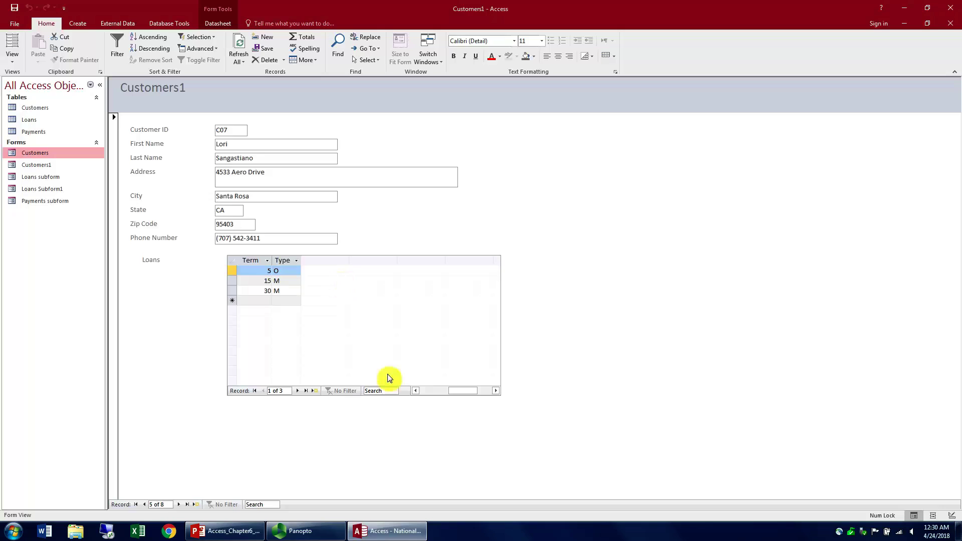
# Step: Fit the Amount and InterestRate columns of the loans subform datasheet to their contents
pyautogui.click(426, 392)
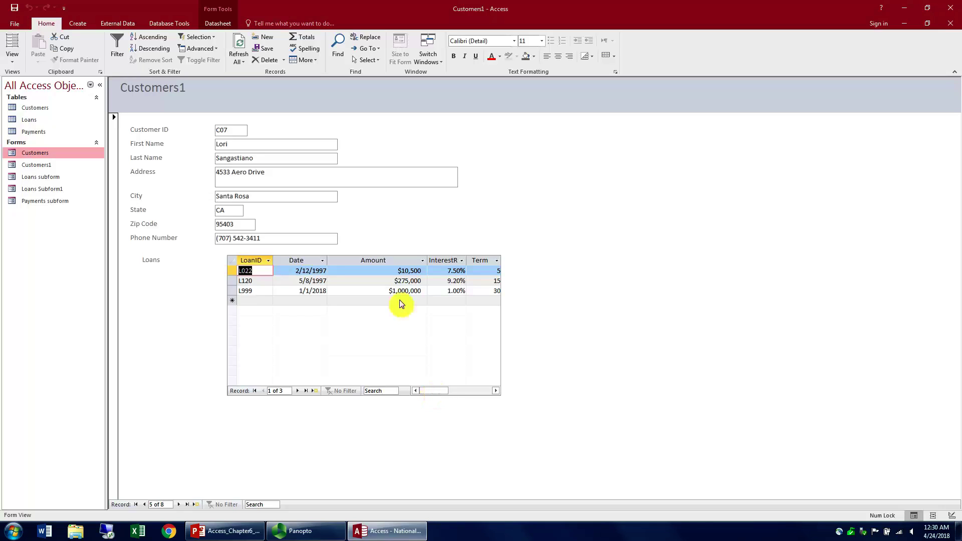
pyautogui.doubleClick(428, 263)
pyautogui.doubleClick(445, 262)
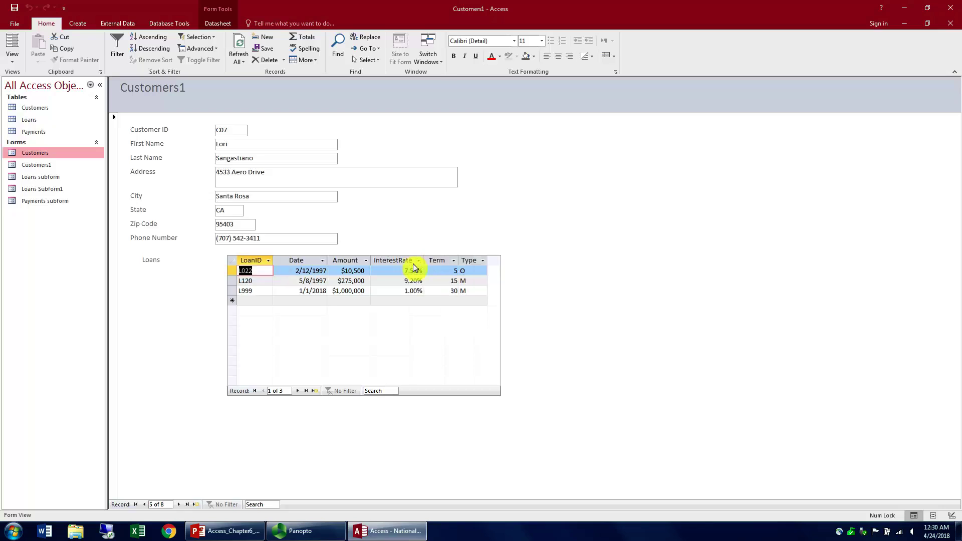
pyautogui.doubleClick(410, 261)
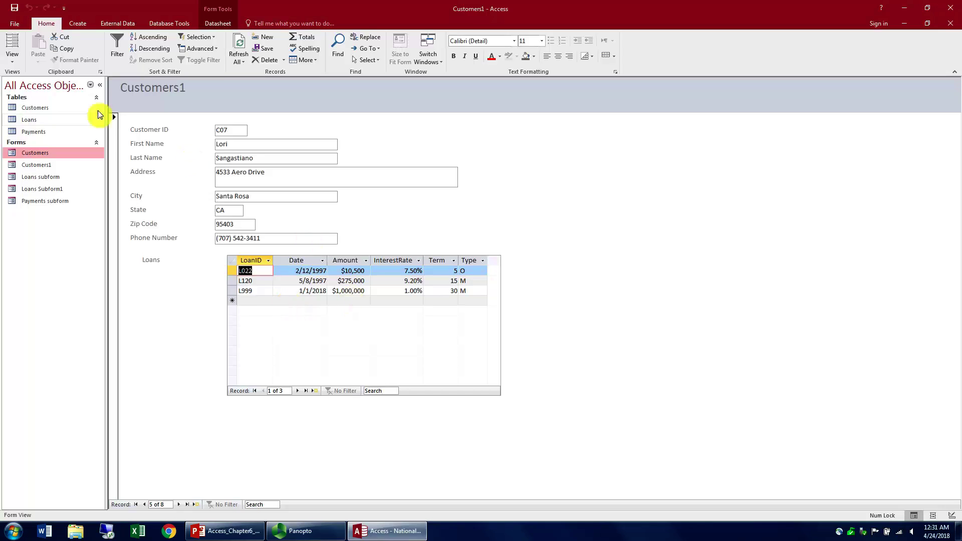
# Step: View the Customers1 form in Design View and close it
pyautogui.click(12, 59)
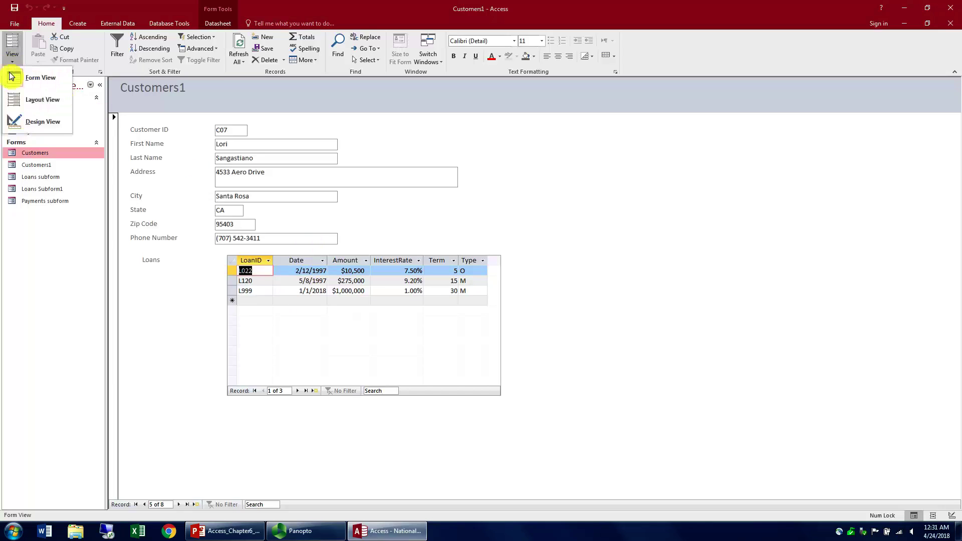
pyautogui.click(25, 122)
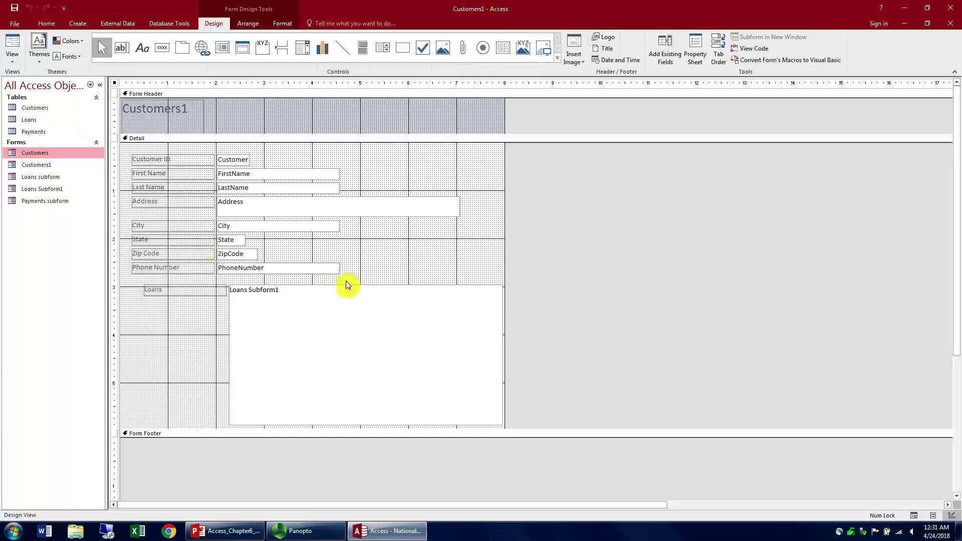
pyautogui.click(951, 23)
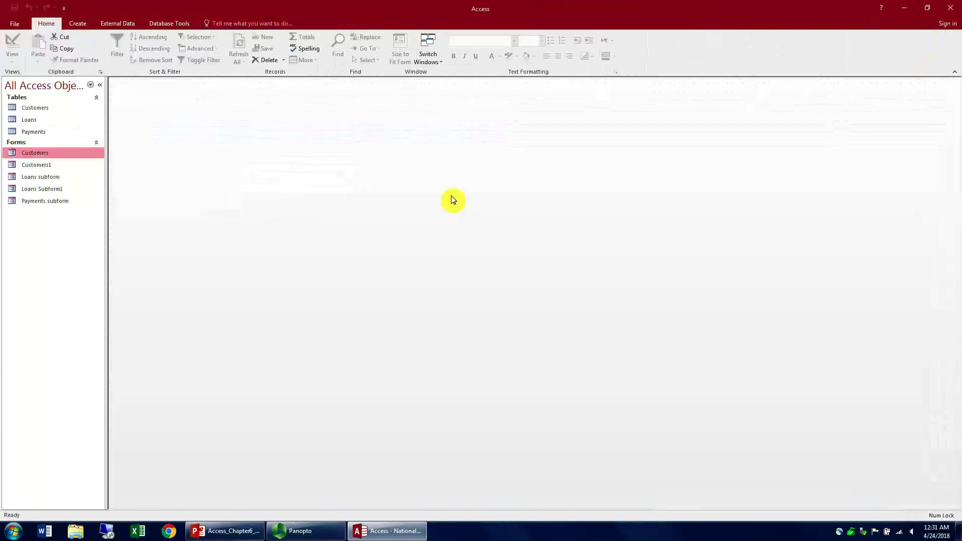
# Step: Open Loans Subform1 maximized in Design View and extend its Detail section to a height of about 4.2 inches
pyautogui.doubleClick(38, 189)
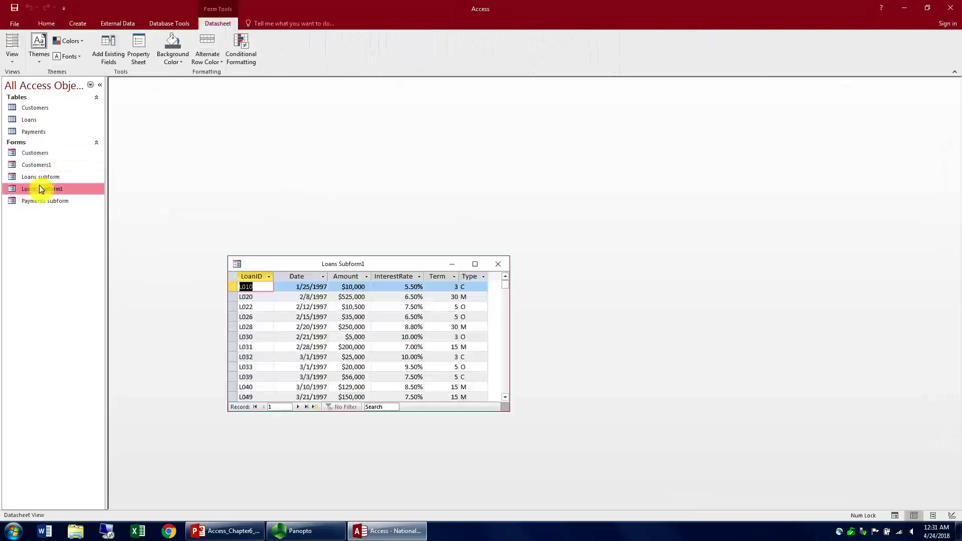
pyautogui.click(12, 57)
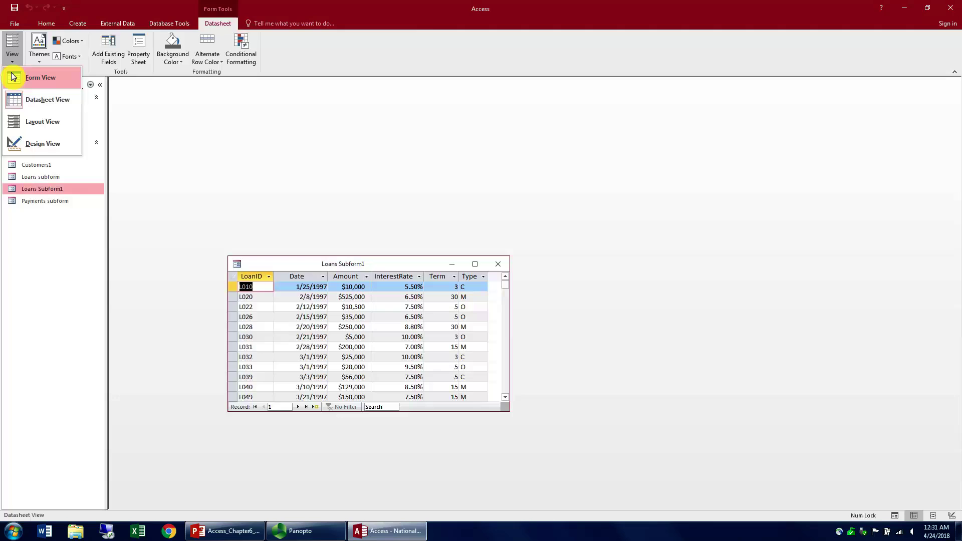
pyautogui.click(19, 144)
pyautogui.click(476, 264)
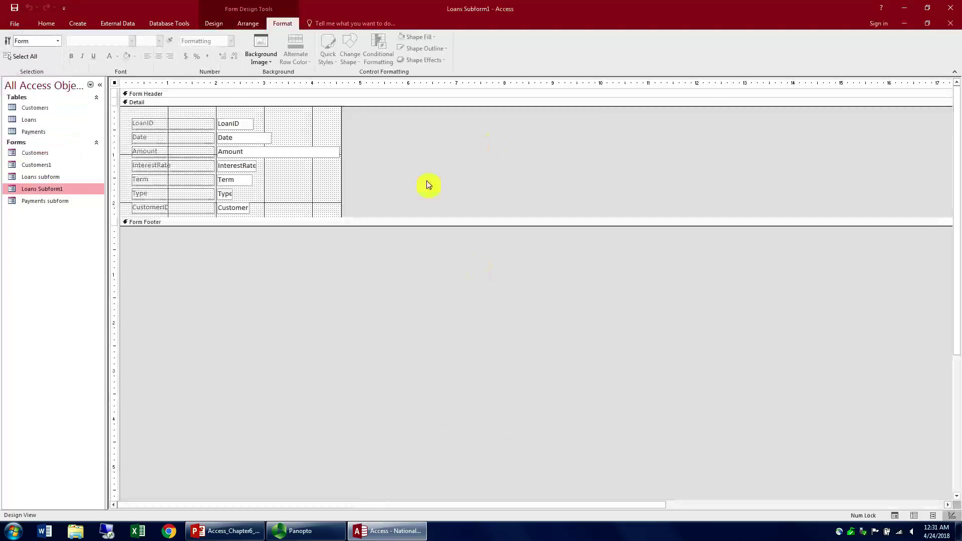
pyautogui.moveTo(336, 217); pyautogui.dragTo(337, 307)
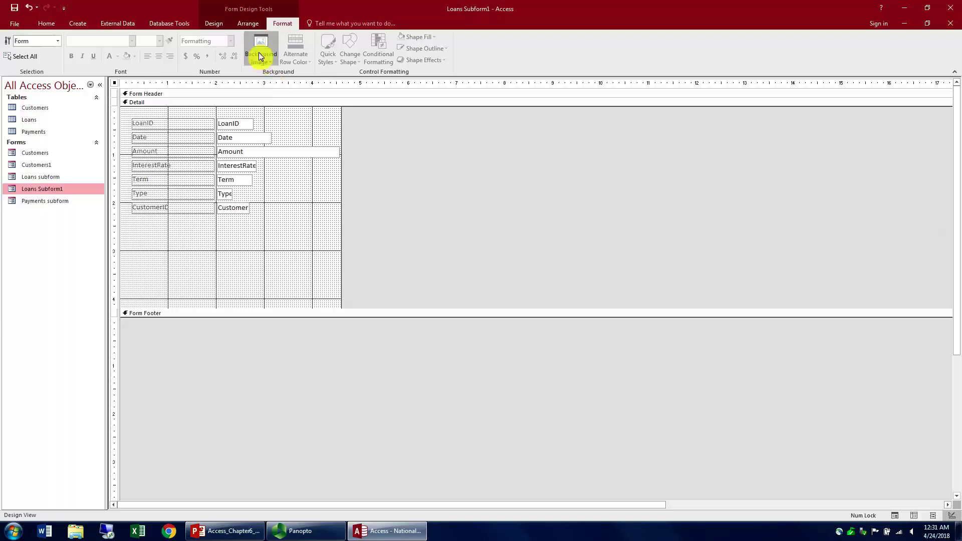
# Step: Draw a subform control about 4.1 inches wide and 1.3 inches high below the CustomerID field in the Detail section
pyautogui.click(206, 24)
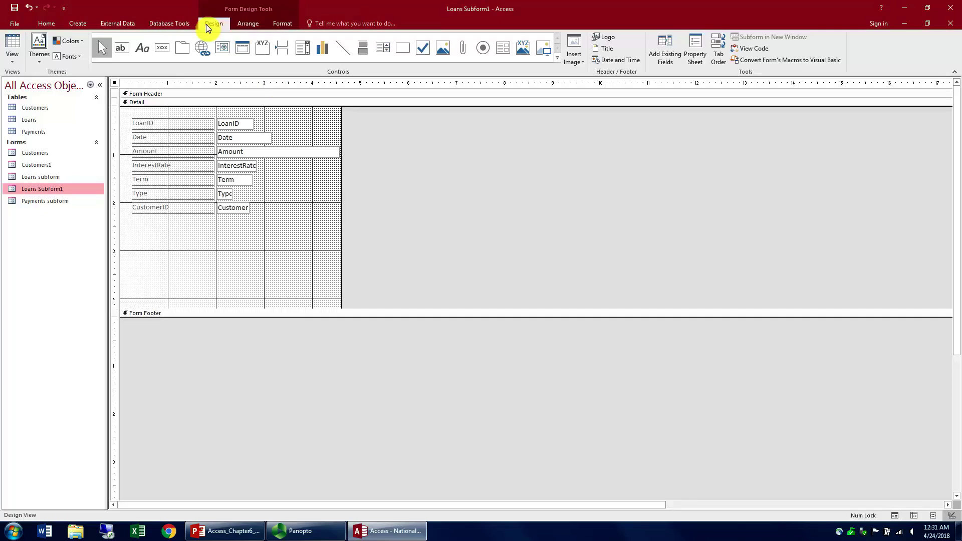
pyautogui.click(502, 51)
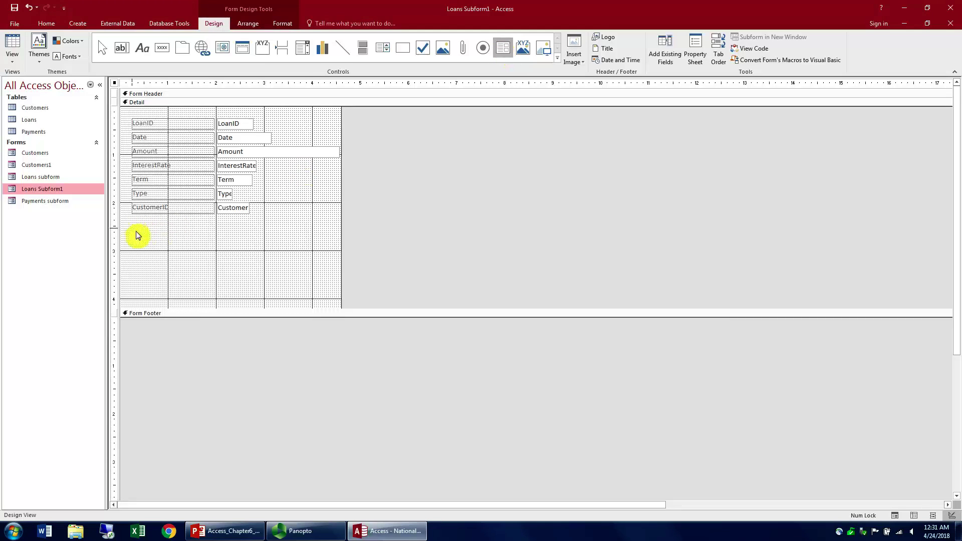
pyautogui.moveTo(133, 230)
pyautogui.mouseDown()
pyautogui.moveTo(310, 299)
pyautogui.moveTo(330, 294)
pyautogui.mouseUp()
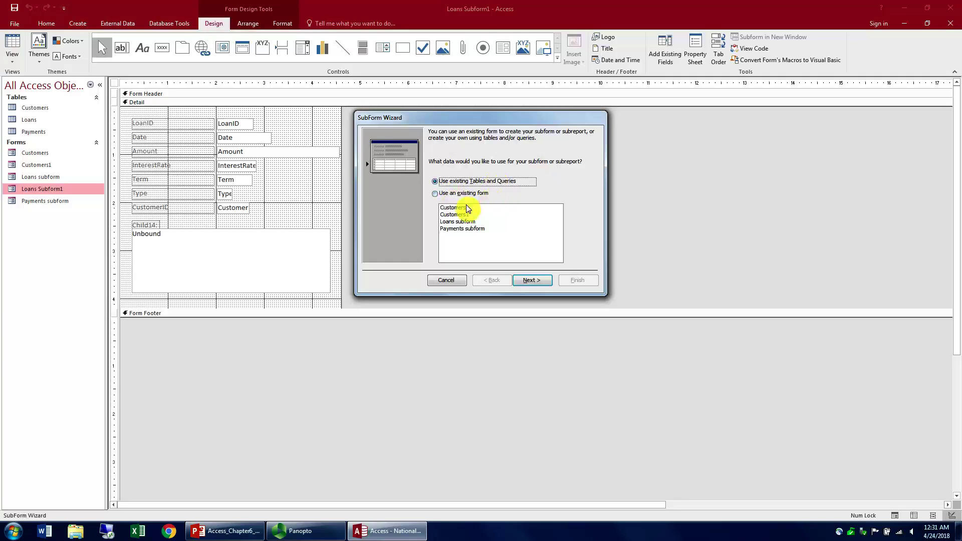
# Step: Base the subform on all fields of the Payments table, link it to Loans by LoanID, and name it Payments subform1
pyautogui.click(532, 281)
pyautogui.click(489, 176)
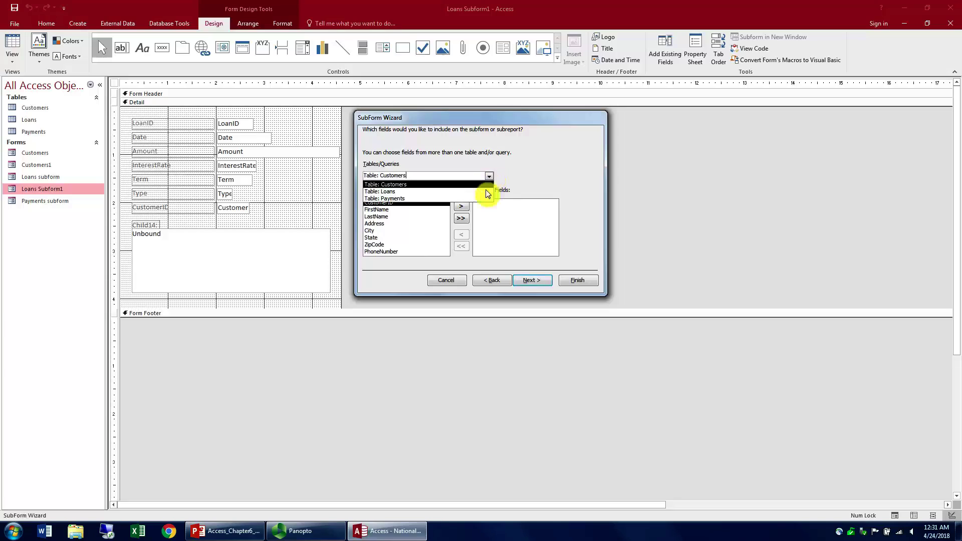
pyautogui.click(483, 199)
pyautogui.click(461, 221)
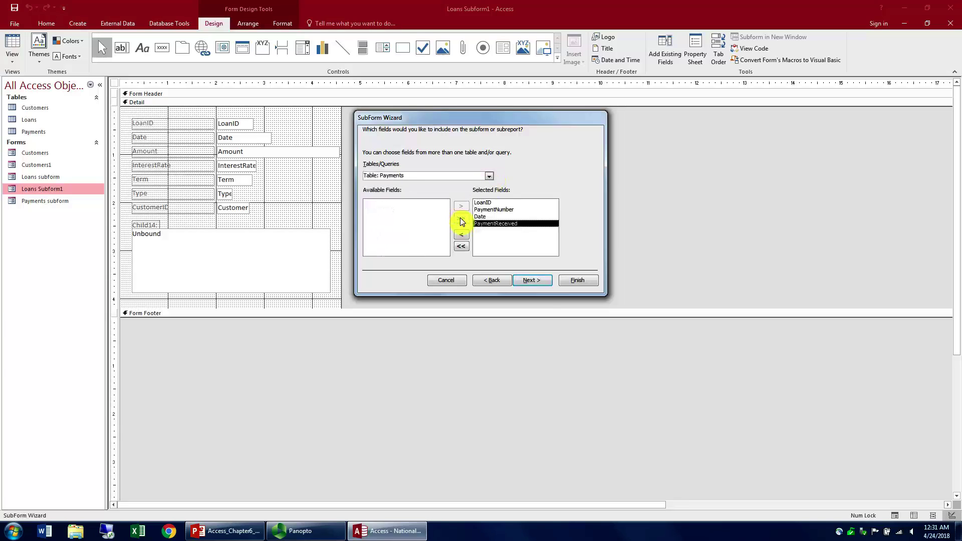
pyautogui.click(542, 282)
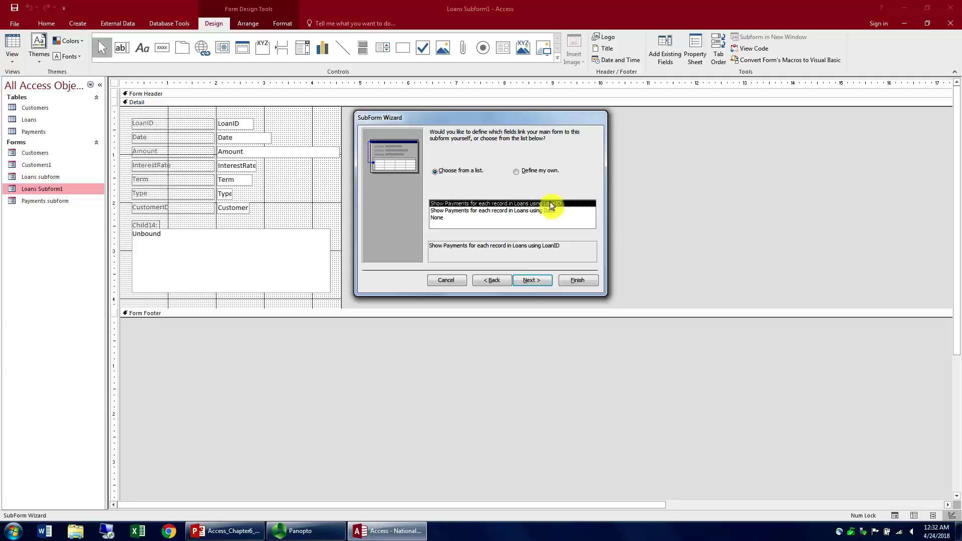
pyautogui.click(531, 281)
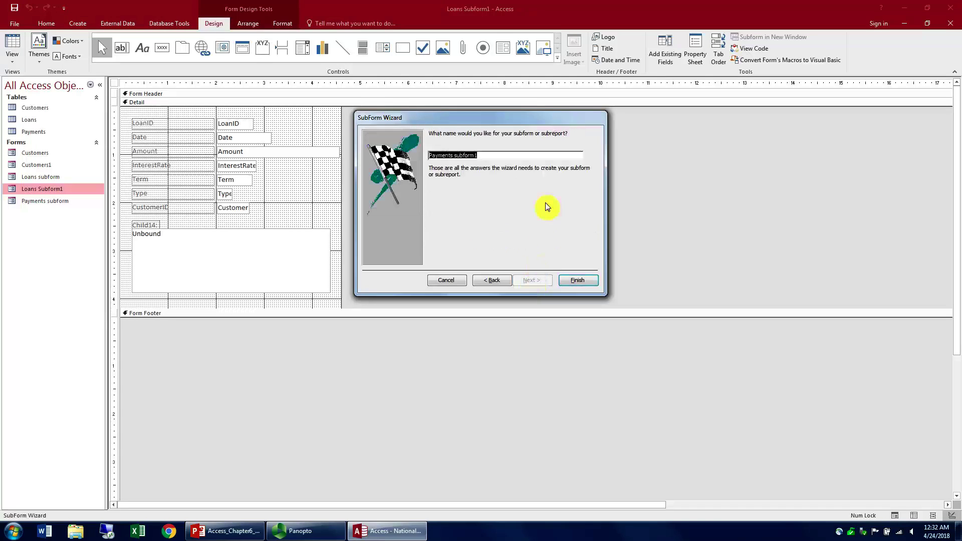
pyautogui.click(577, 281)
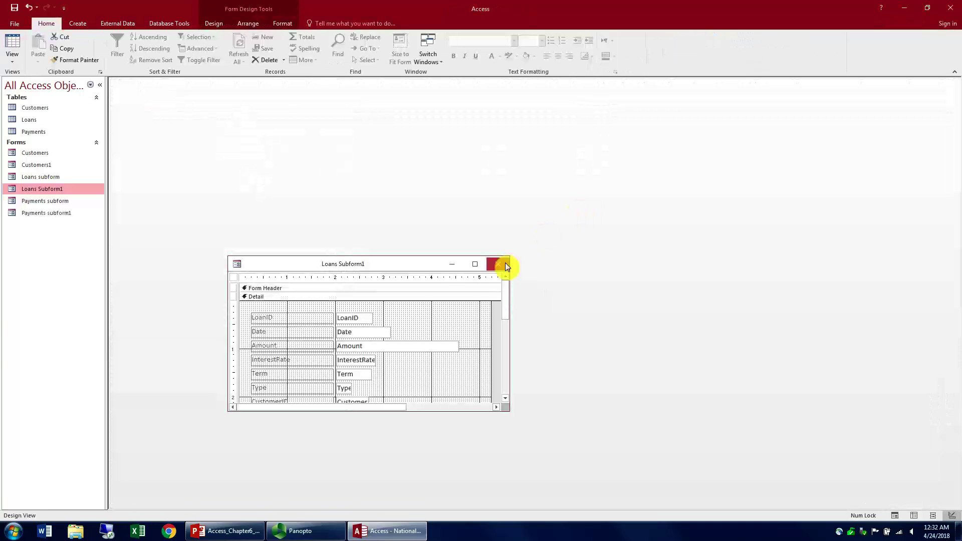
# Step: Close Loans Subform1 with its design changes saved and open the Customers1 form maximized
pyautogui.click(496, 263)
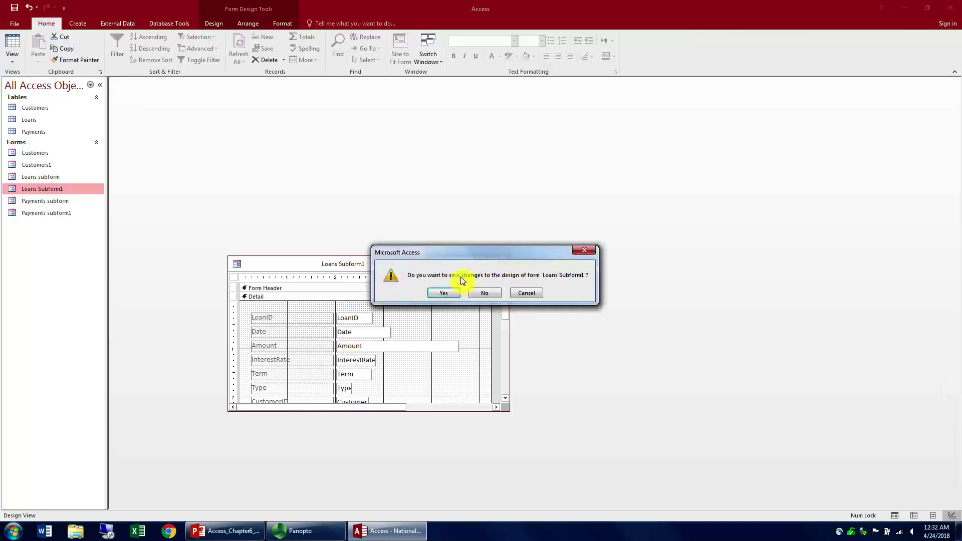
pyautogui.click(448, 293)
pyautogui.doubleClick(31, 165)
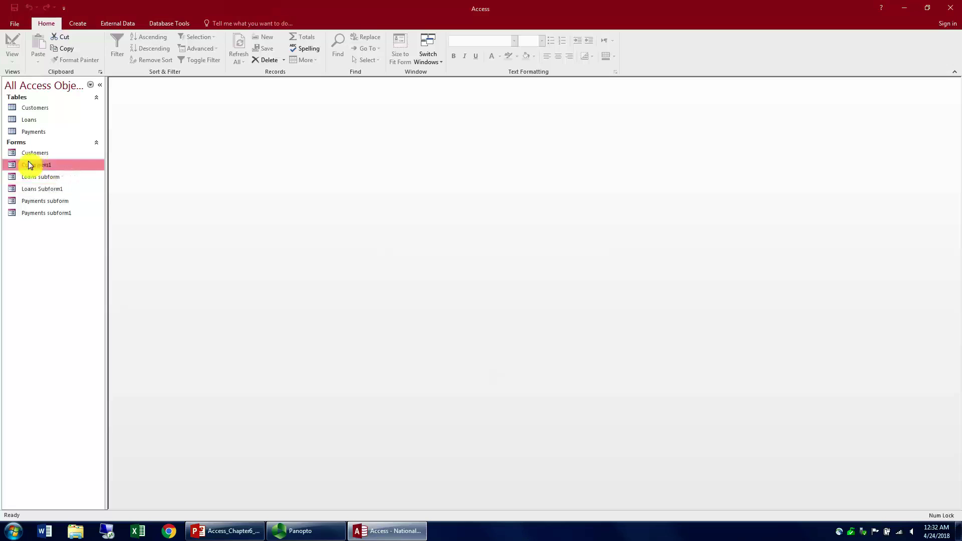
pyautogui.click(701, 112)
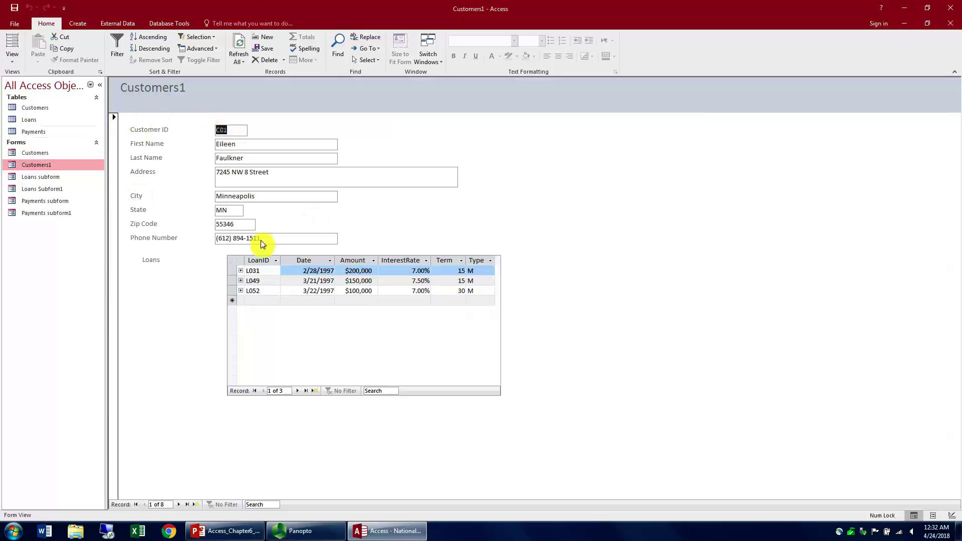
# Step: Expand the first two loans in the loans subform to view their payments, and collapse both
pyautogui.click(240, 280)
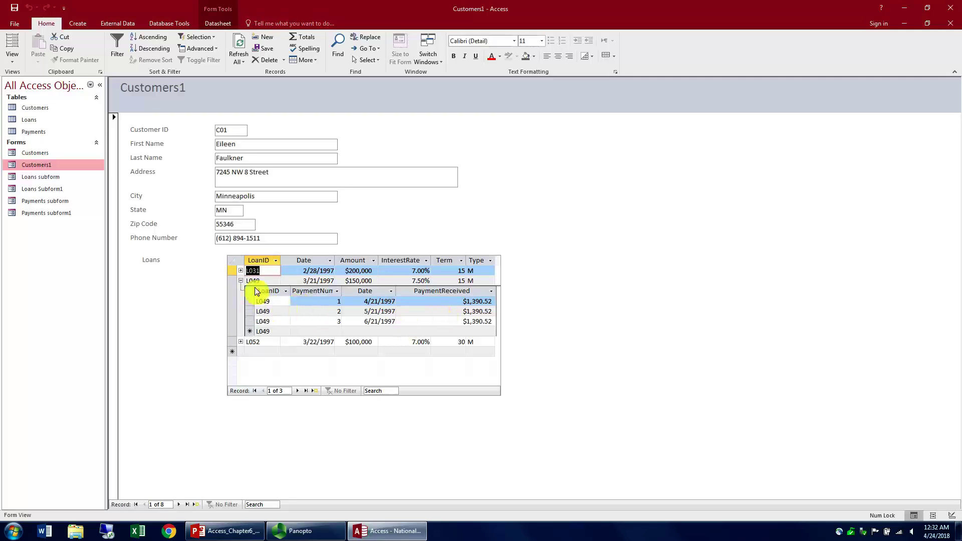
pyautogui.click(241, 270)
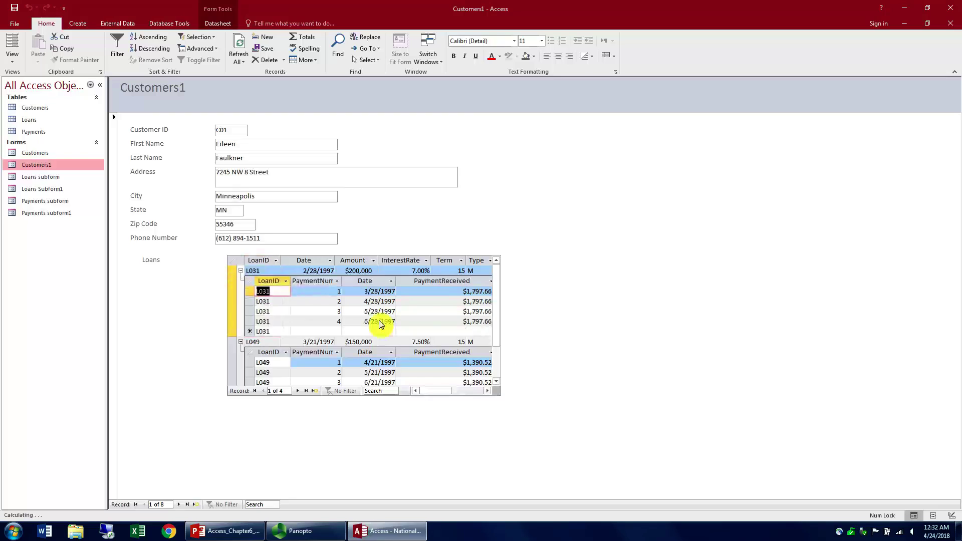
pyautogui.moveTo(497, 292)
pyautogui.mouseDown()
pyautogui.moveTo(496, 313)
pyautogui.moveTo(494, 285)
pyautogui.mouseUp()
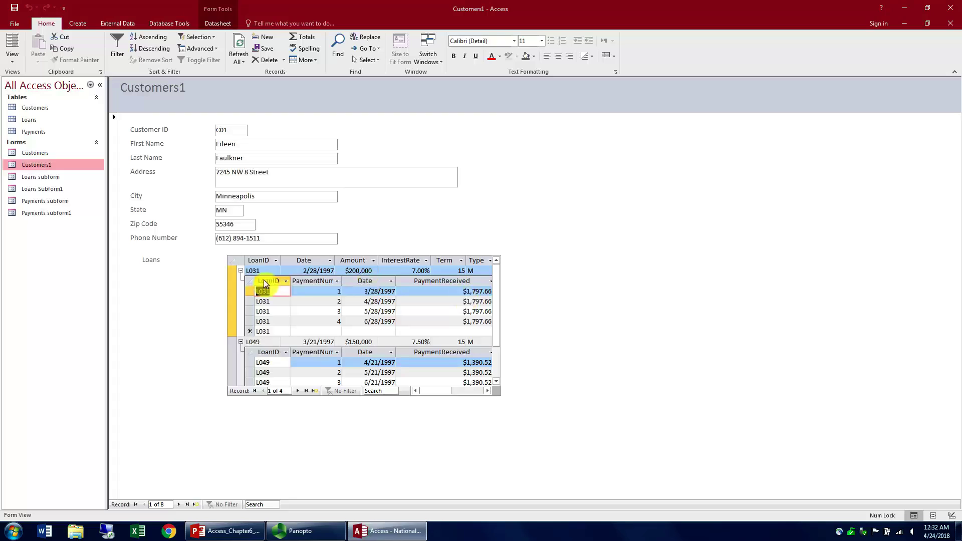
pyautogui.click(241, 270)
pyautogui.click(241, 280)
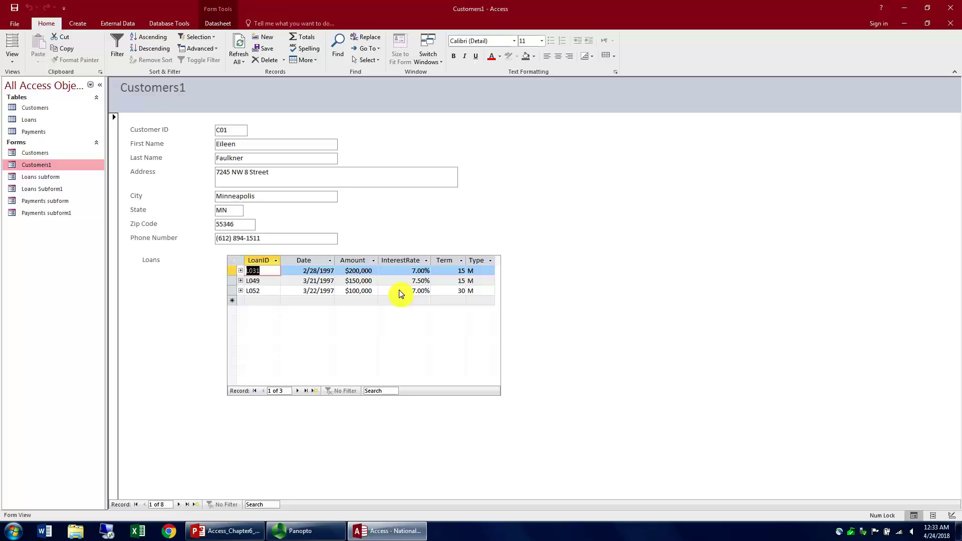
# Step: In Design View of Customers1, set the Default View of the embedded loans subform to Single Form
pyautogui.click(12, 59)
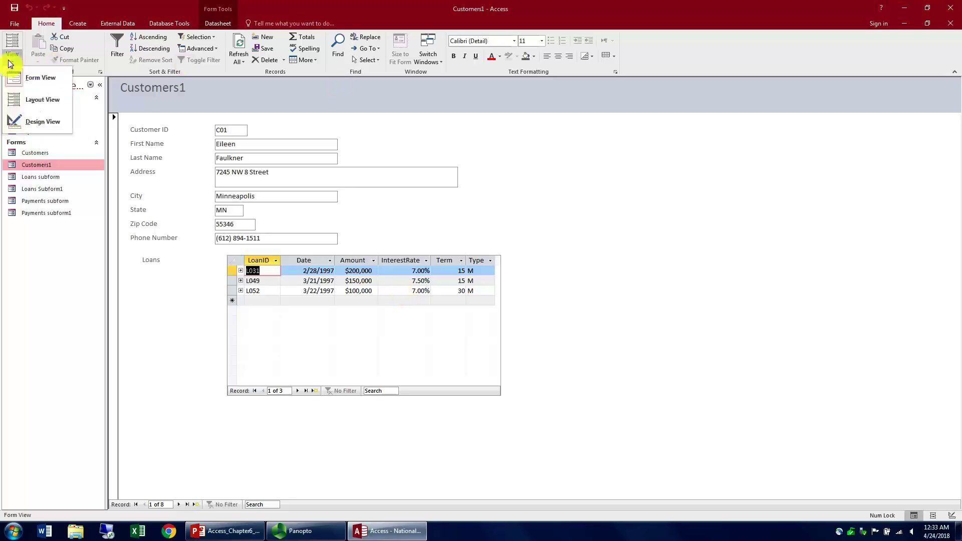
pyautogui.click(22, 120)
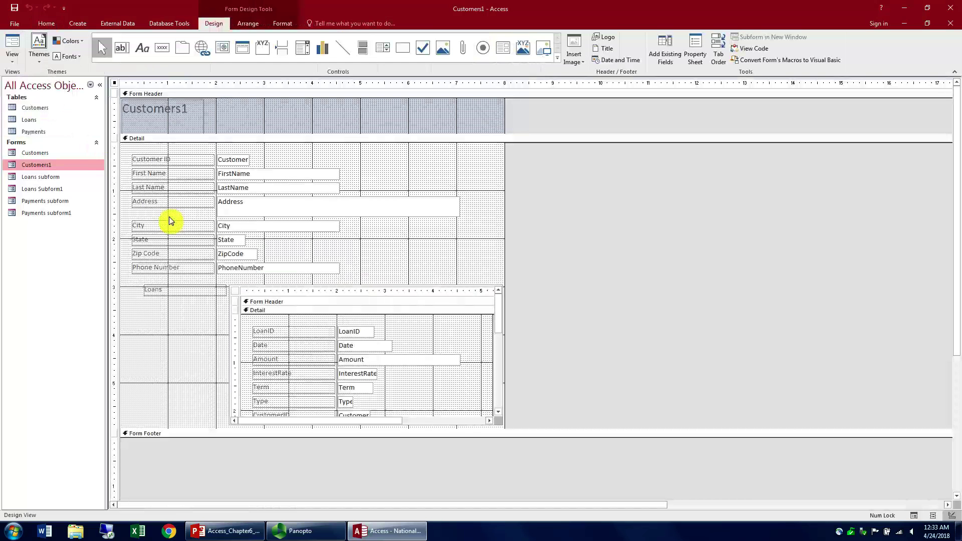
pyautogui.doubleClick(235, 291)
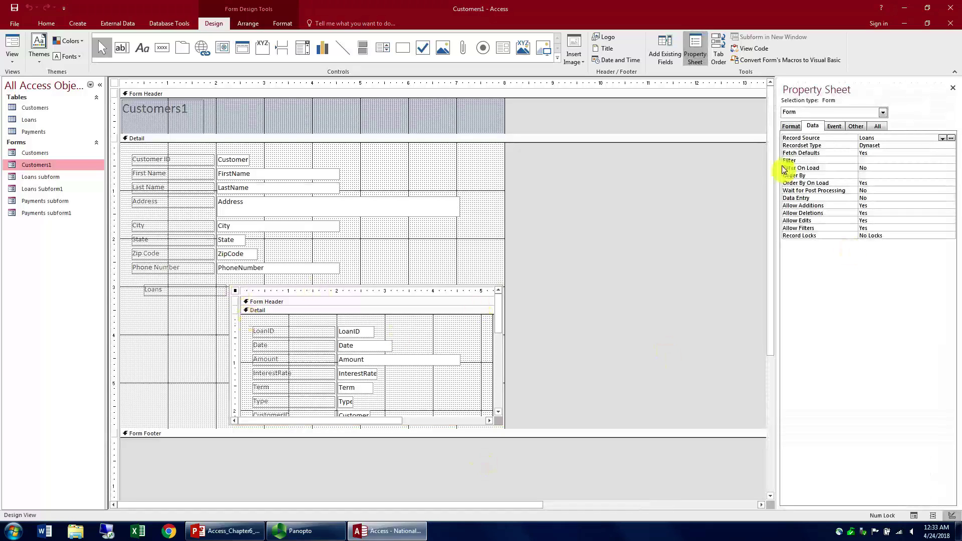
pyautogui.click(789, 127)
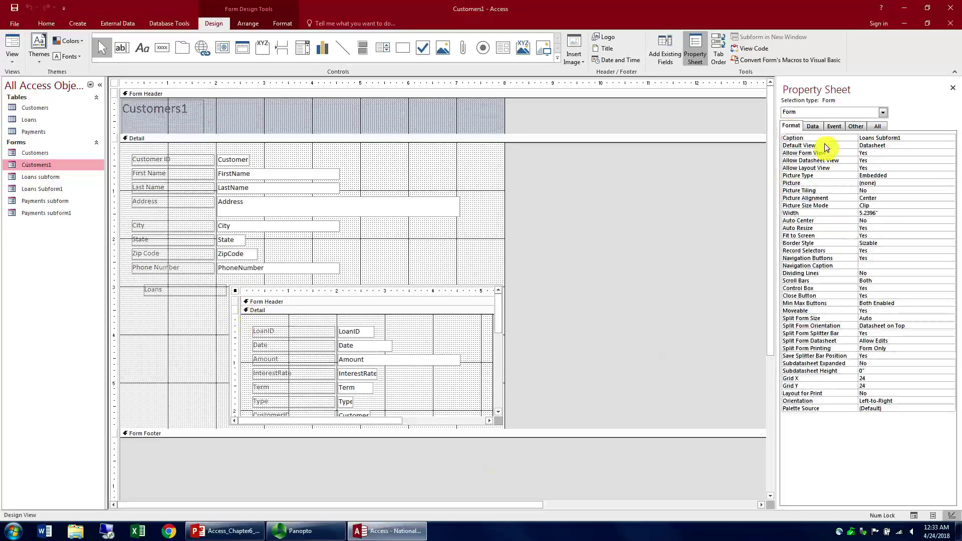
pyautogui.click(895, 146)
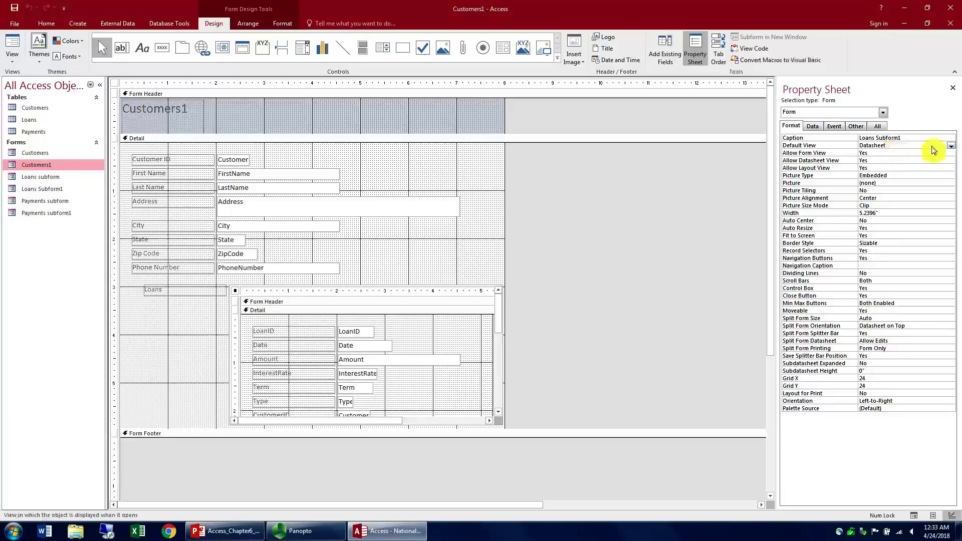
pyautogui.click(951, 147)
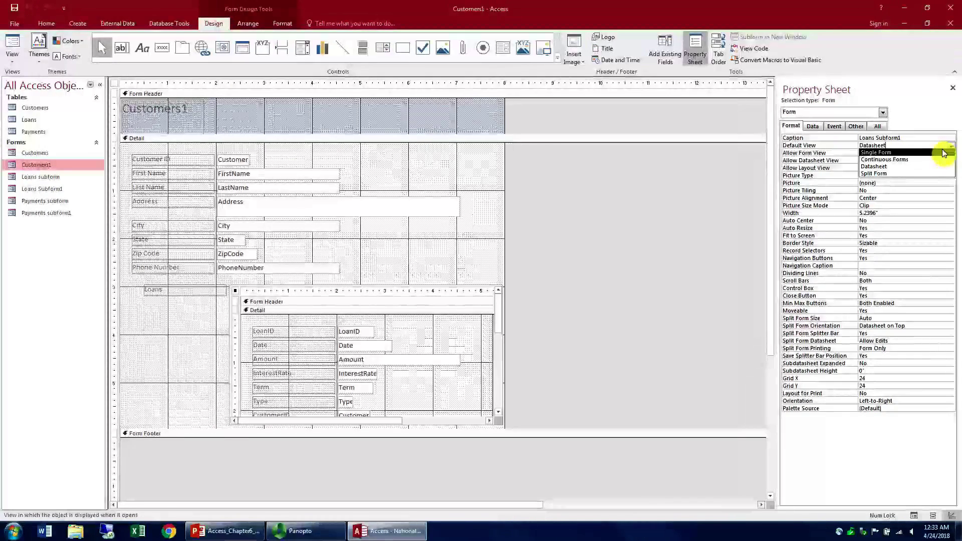
pyautogui.click(942, 152)
# Step: Display Customers1 in Form View, check the nested payments subform, and browse to the customer's third loan
pyautogui.click(11, 44)
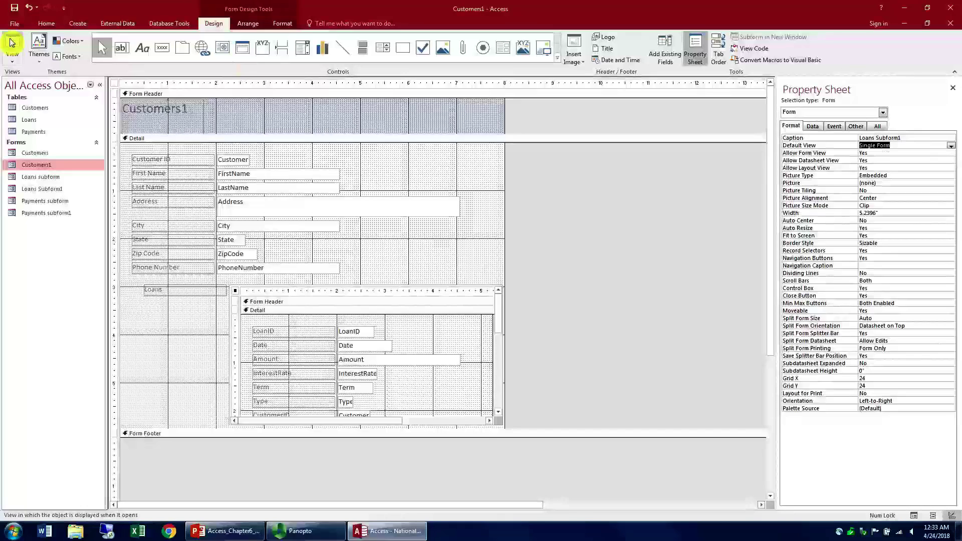
pyautogui.click(493, 291)
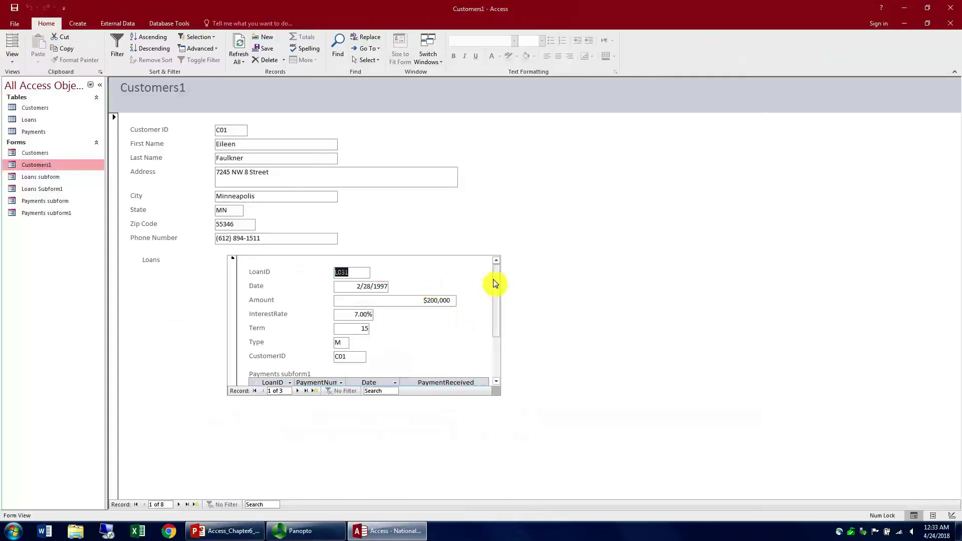
pyautogui.moveTo(494, 282); pyautogui.dragTo(494, 330)
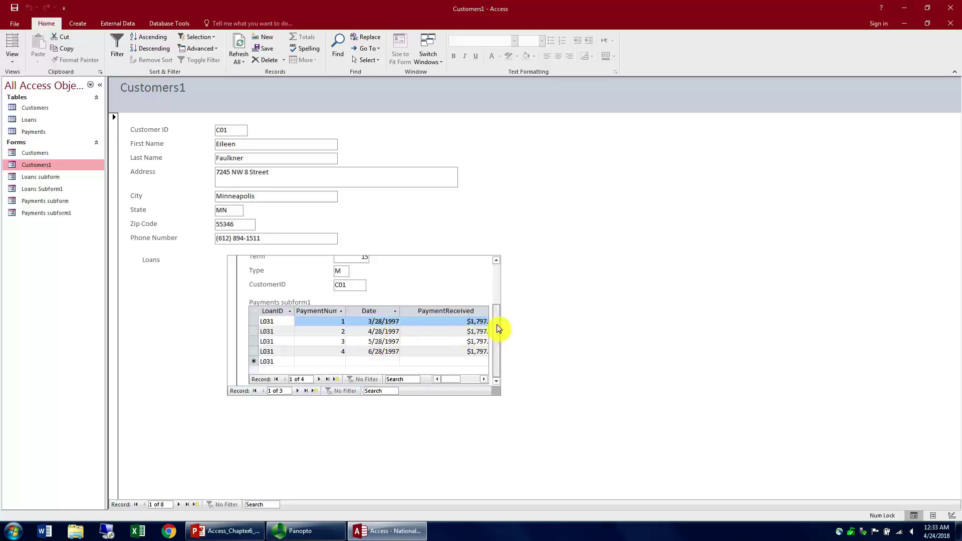
pyautogui.moveTo(497, 324)
pyautogui.mouseDown()
pyautogui.moveTo(503, 274)
pyautogui.moveTo(498, 310)
pyautogui.mouseUp()
pyautogui.click(297, 390)
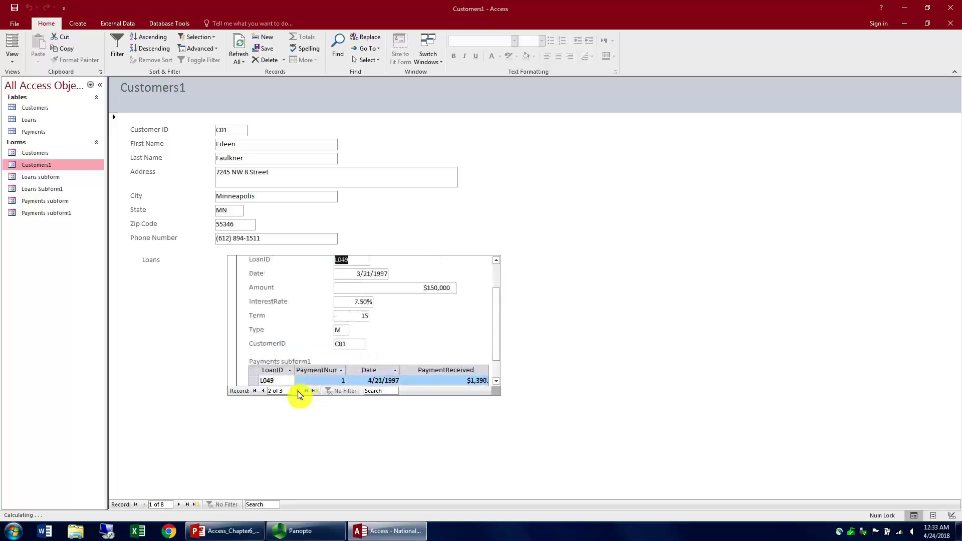
pyautogui.click(298, 390)
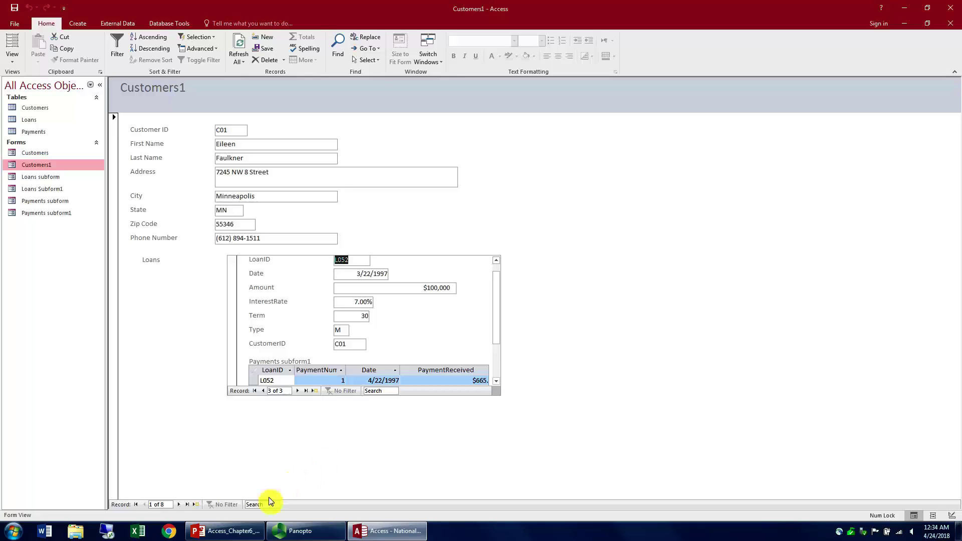
# Step: Switch to the PowerPoint presentation, show the Access Utilities slide full screen, and exit the slide show
pyautogui.click(250, 528)
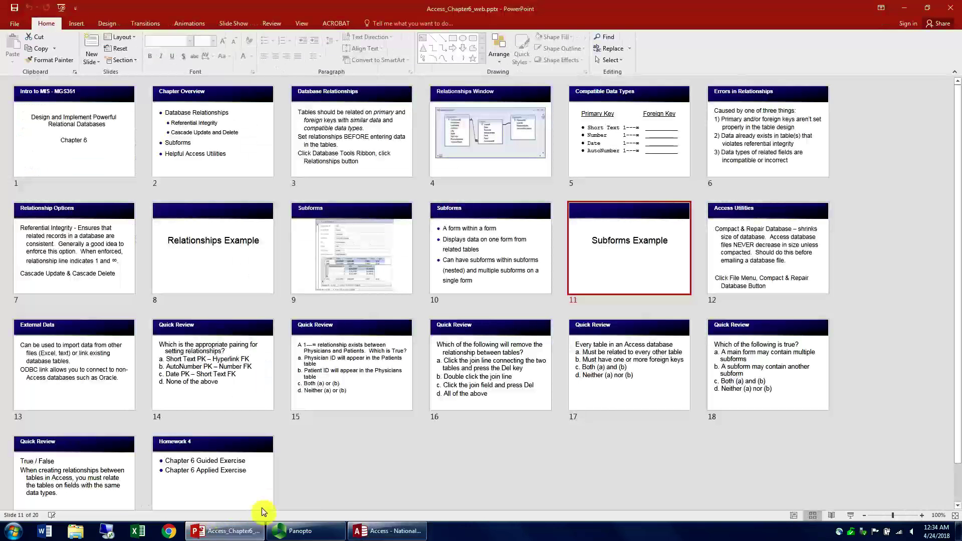
pyautogui.click(852, 516)
pyautogui.click(851, 516)
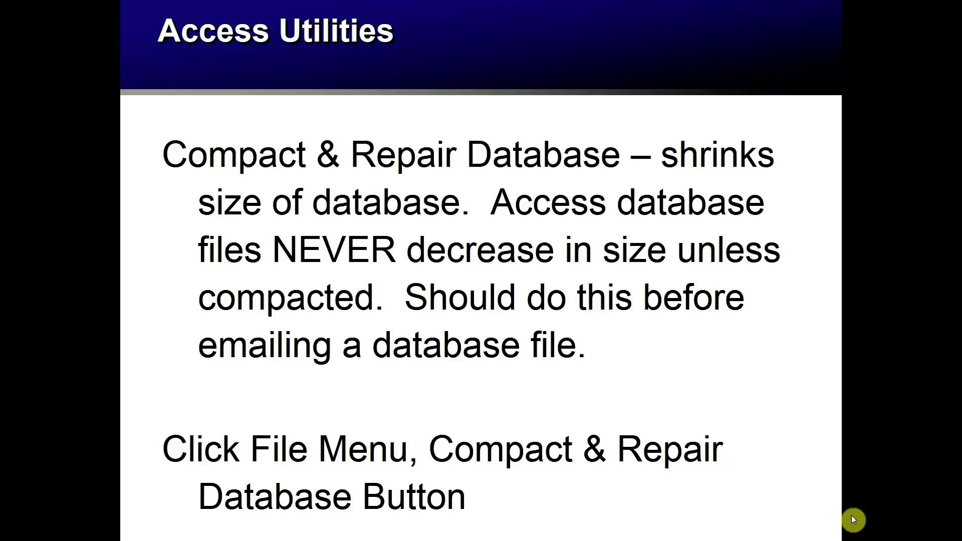
pyautogui.press('Escape')
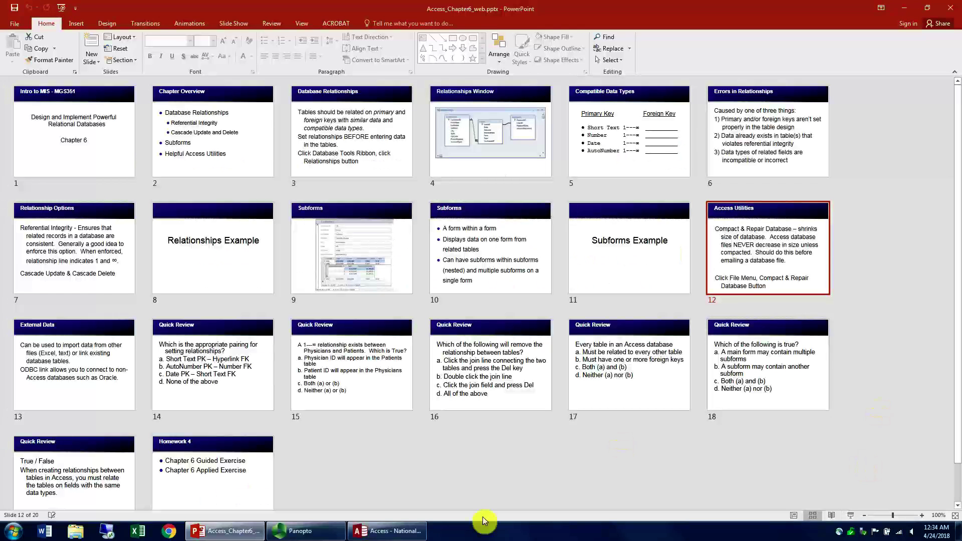
# Step: Switch back to Access, close the Customers1 form, and compact and repair the NationalBank database
pyautogui.click(401, 533)
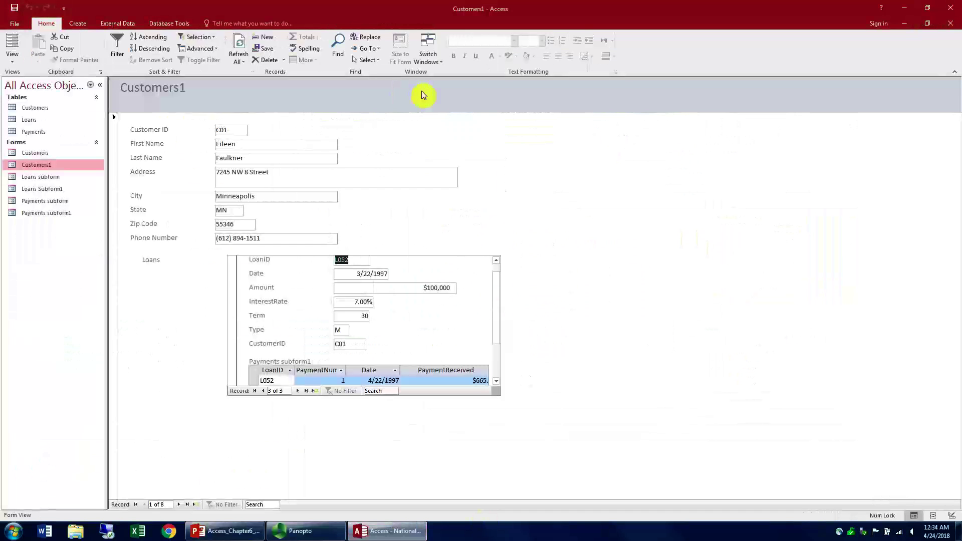
pyautogui.click(951, 23)
pyautogui.click(436, 238)
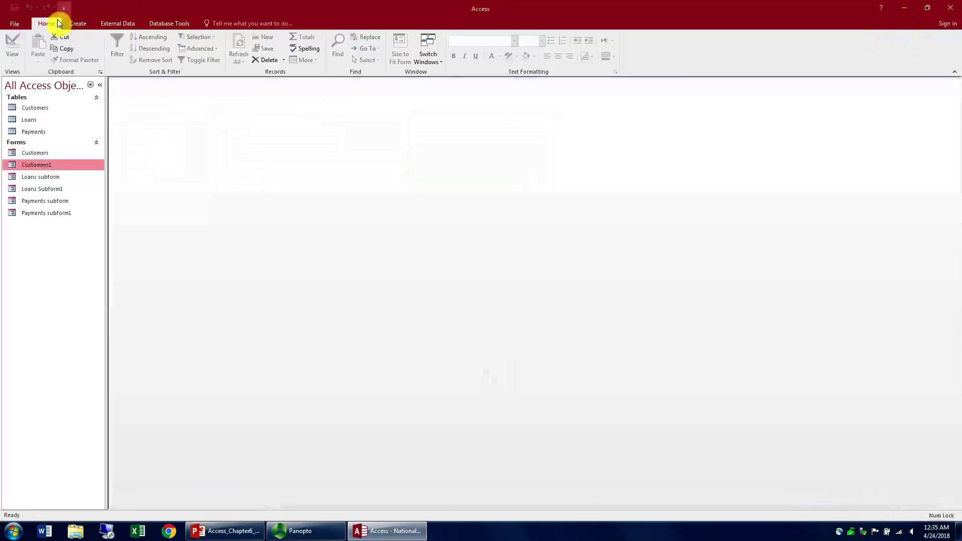
pyautogui.click(15, 23)
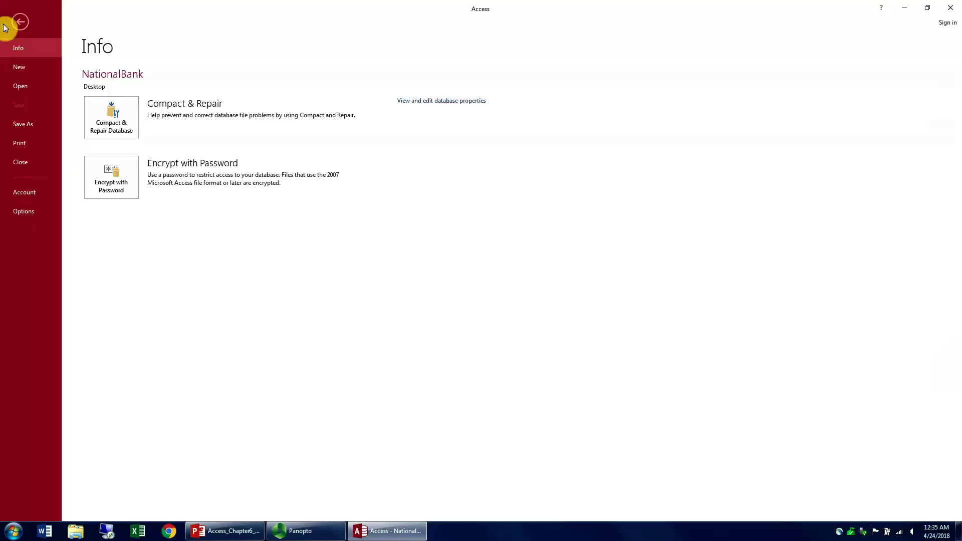
pyautogui.click(109, 121)
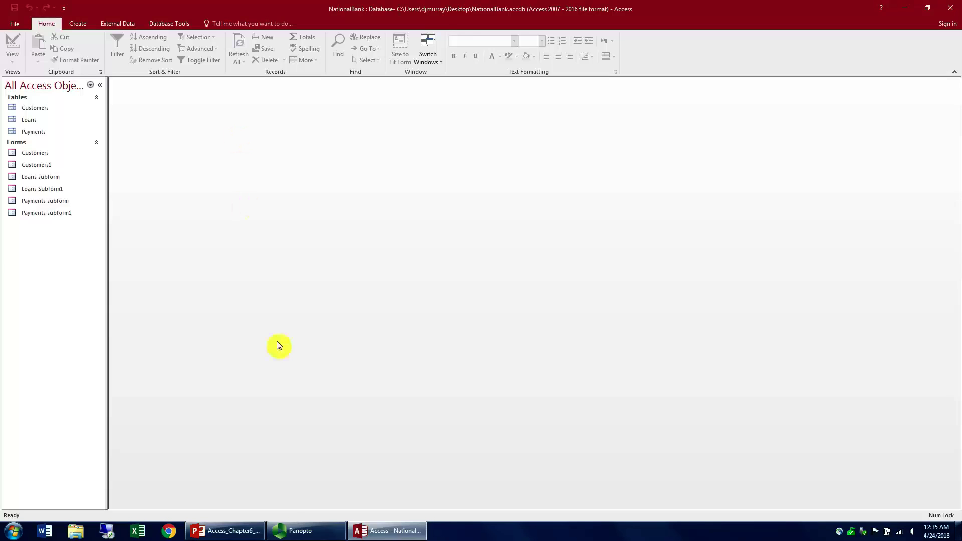
# Step: Switch to the PowerPoint presentation and advance the slide show from Access Utilities to the External Data slide
pyautogui.moveTo(229, 536)
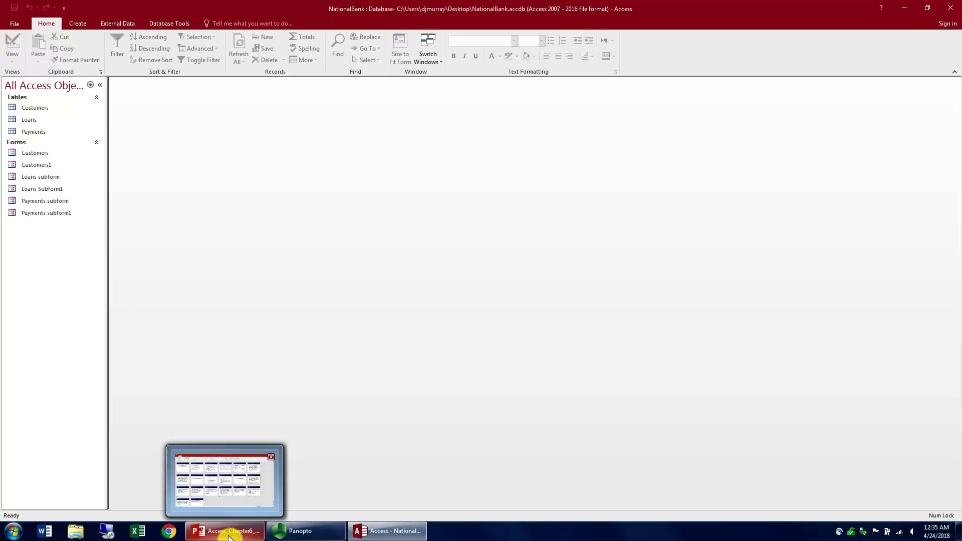
pyautogui.click(229, 534)
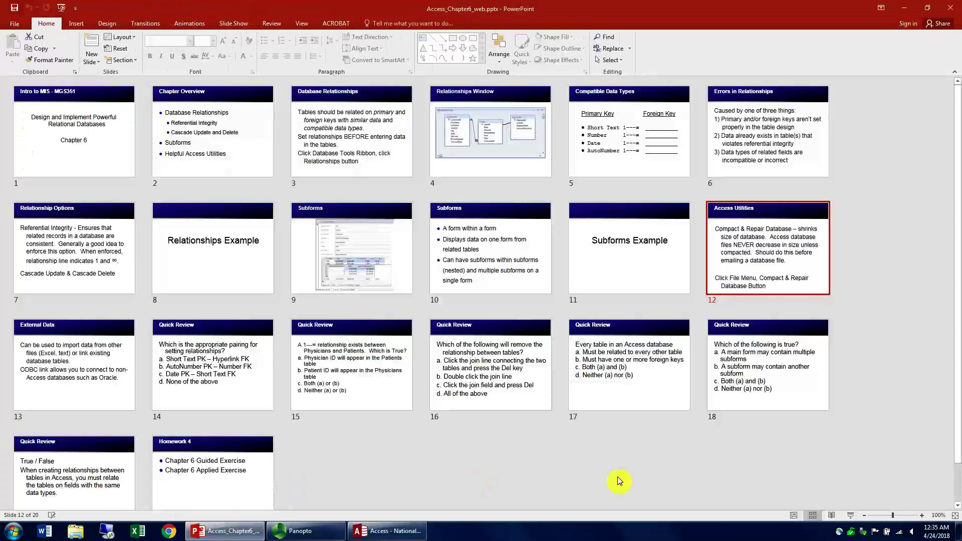
pyautogui.click(850, 516)
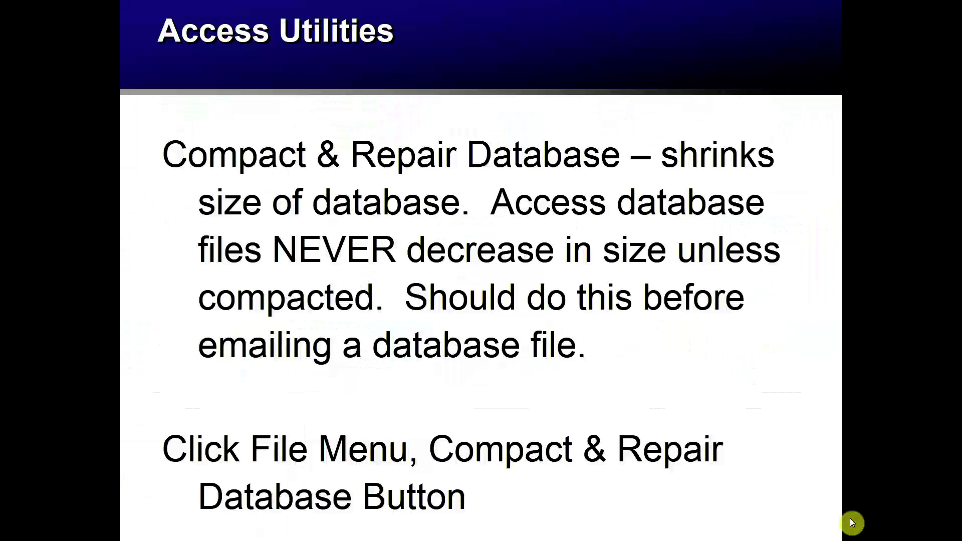
pyautogui.click(850, 518)
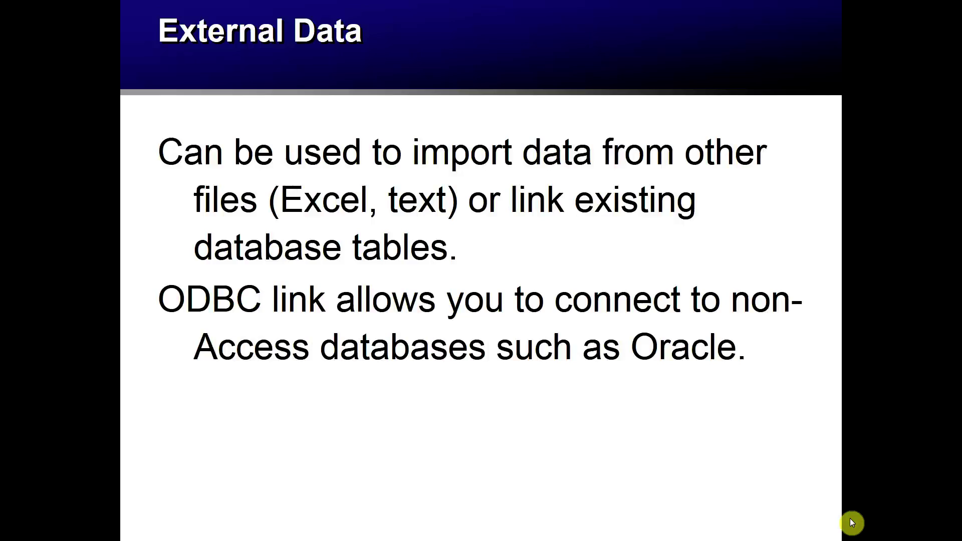